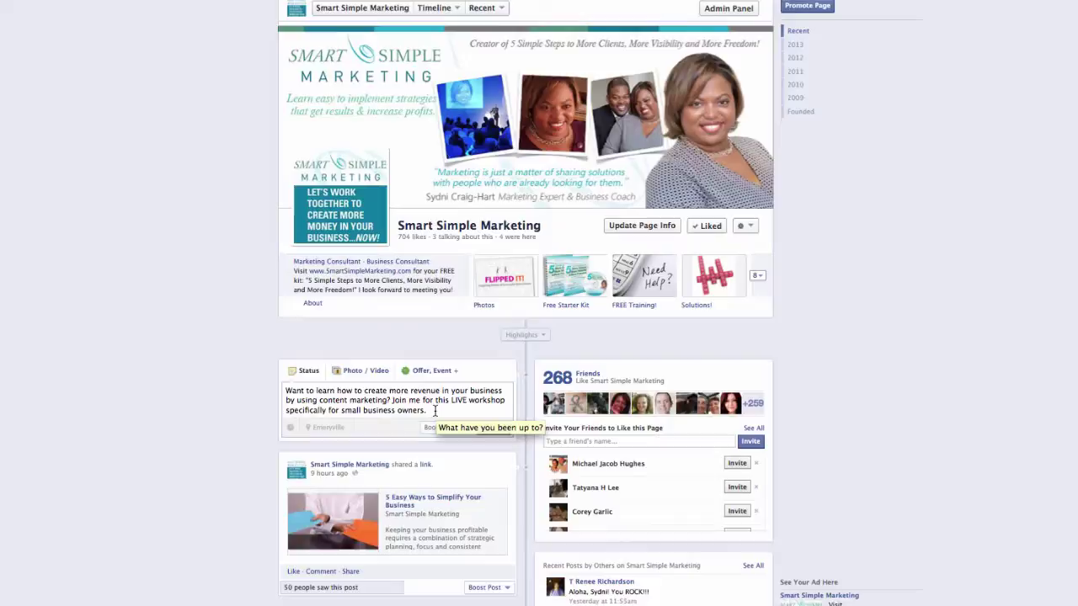
- Attach 250x250_SmallBiz-1.jpg from Downloads to the Facebook workshop post
click(356, 372)
click(344, 408)
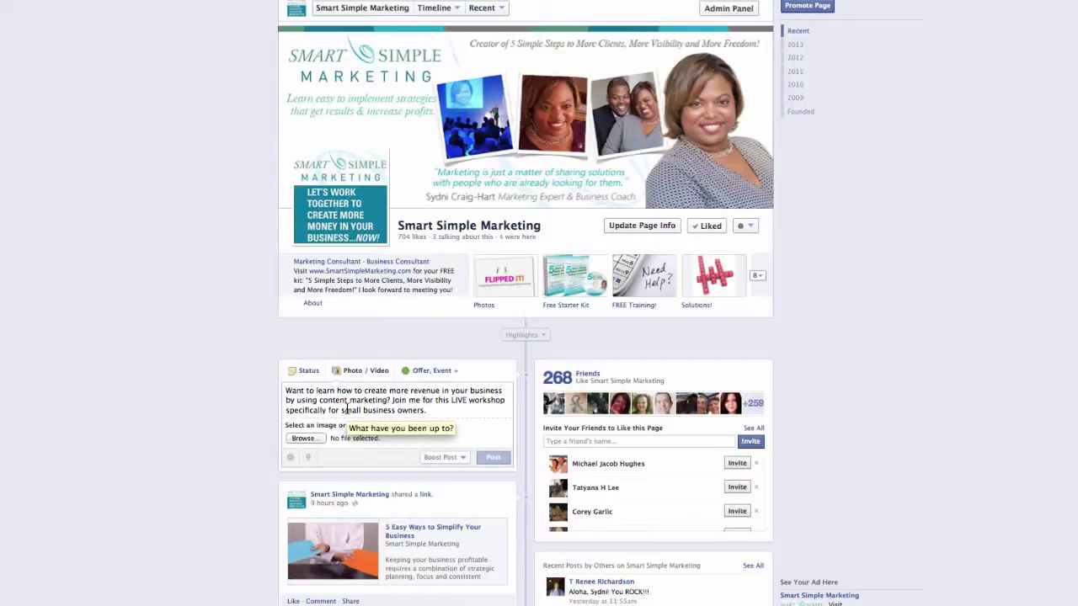
click(300, 439)
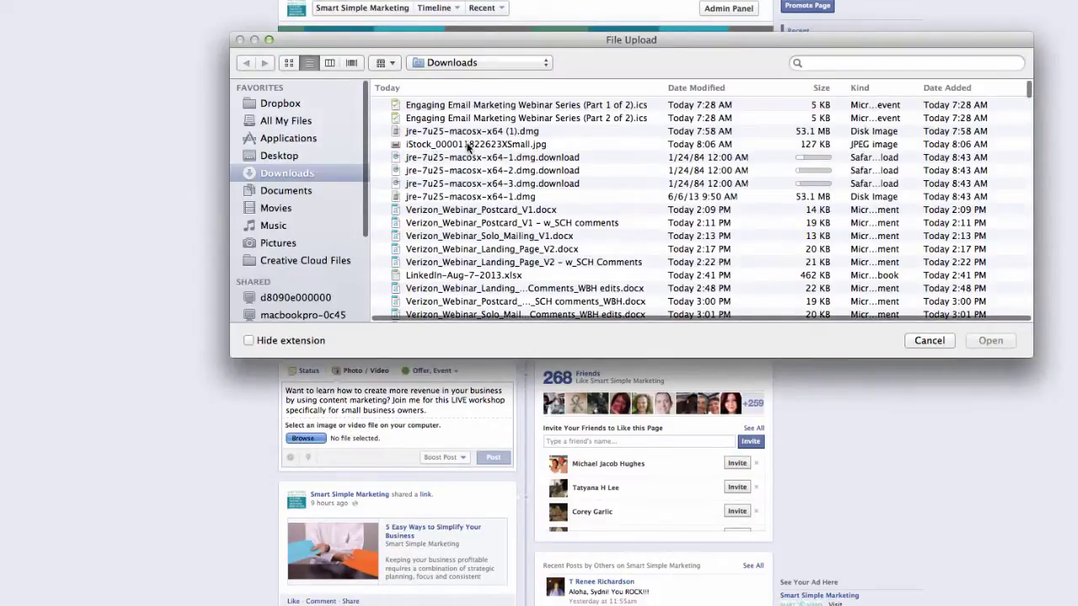
scroll(469, 150, down, 3)
scroll(470, 151, down, 5)
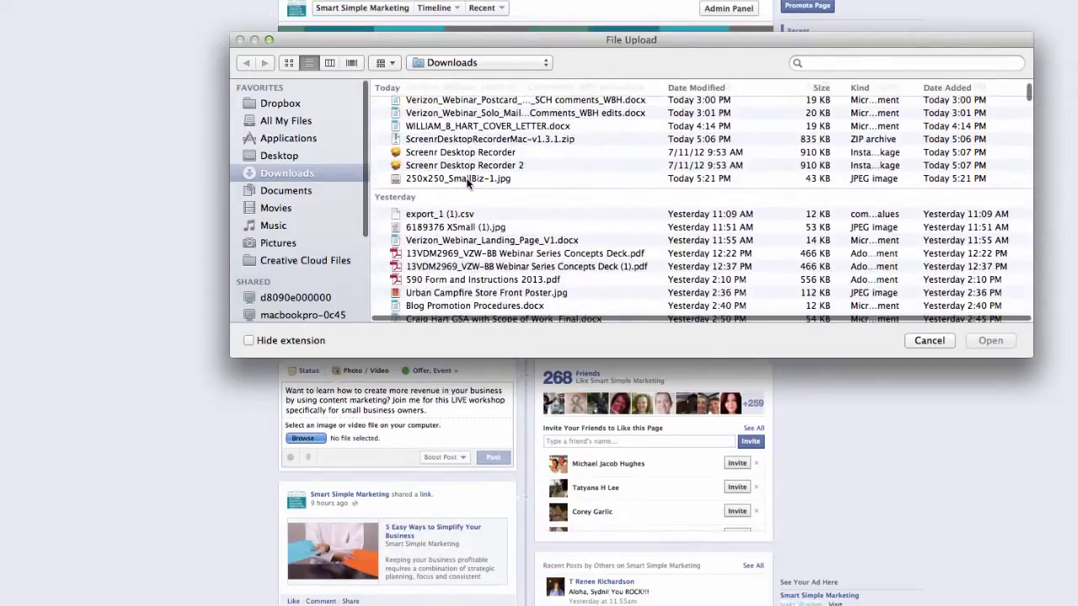
click(470, 179)
click(990, 340)
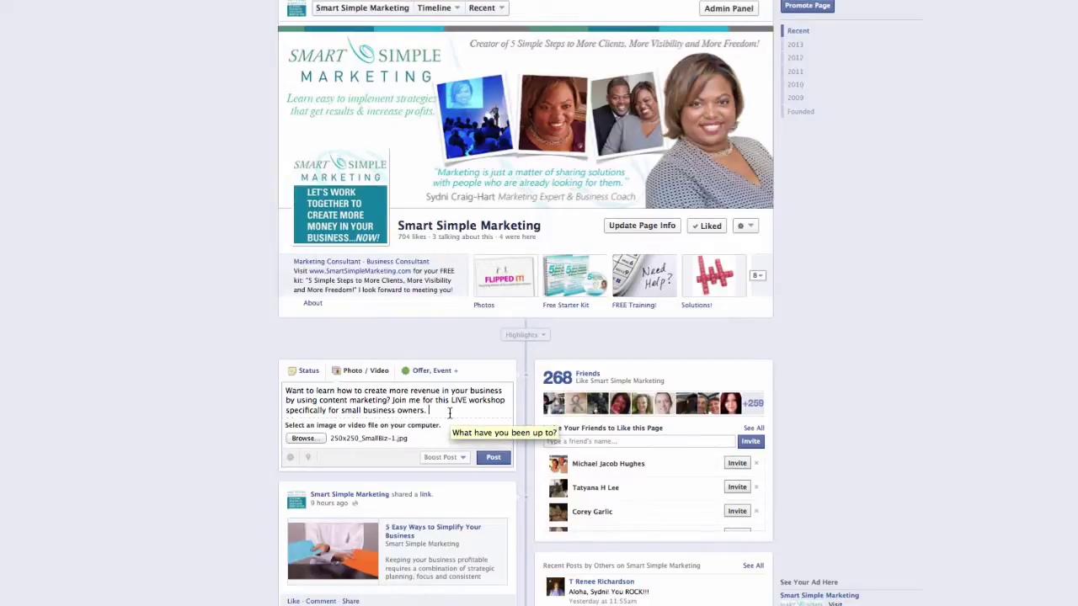
key(super+Tab)
key(super+Tab)
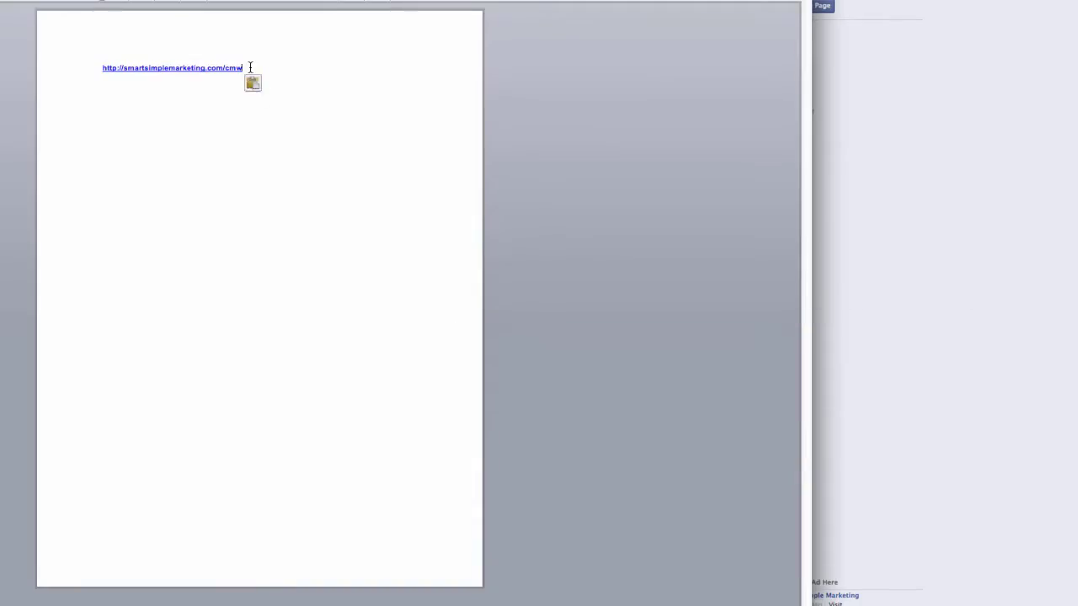
drag(250, 67, 65, 68)
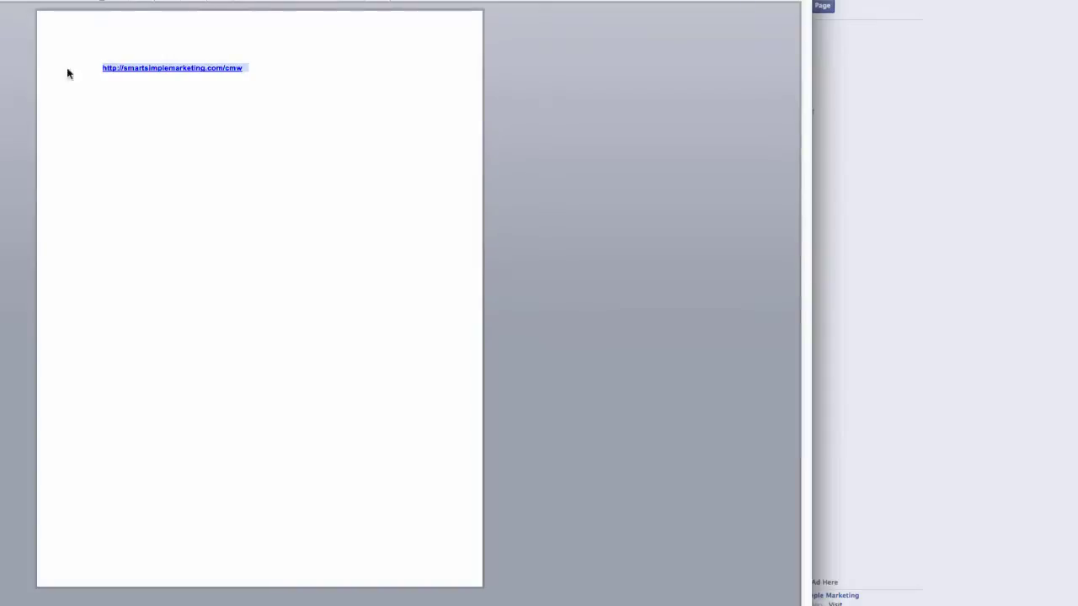
key(super+c)
key(super+Tab)
key(super+v)
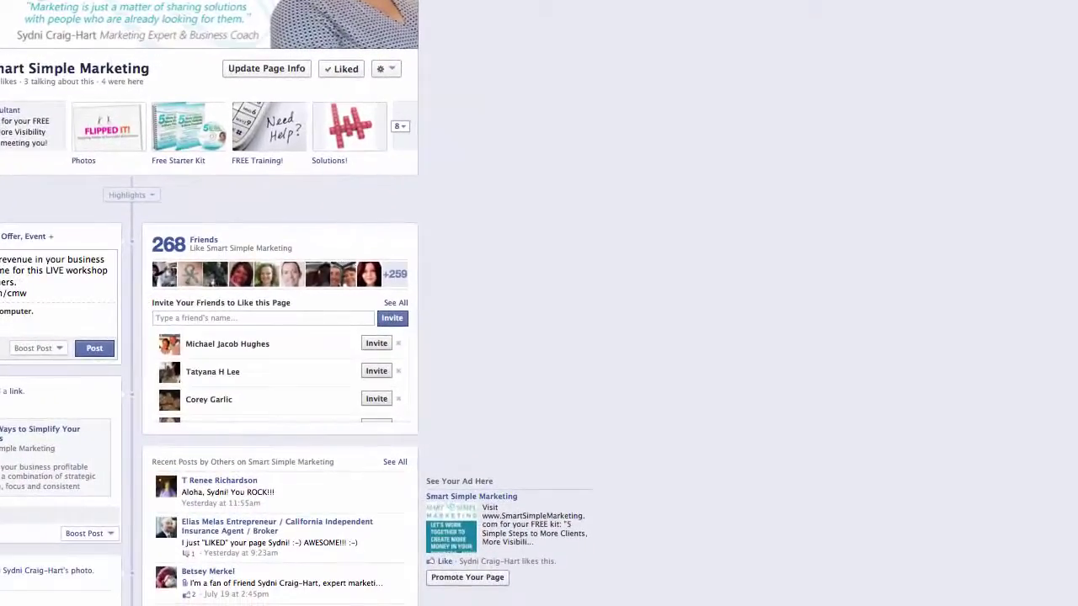
- Type the invitation "I'd love to meet you there! Register at..." after the announcement text
text(I'd love to meet you there! Register at )
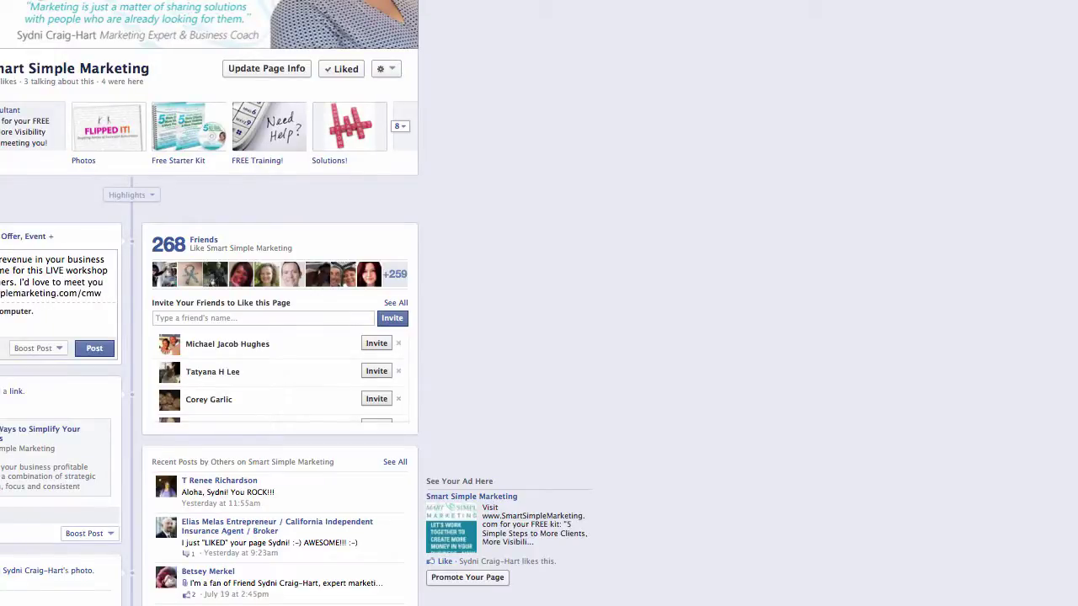
text(www)
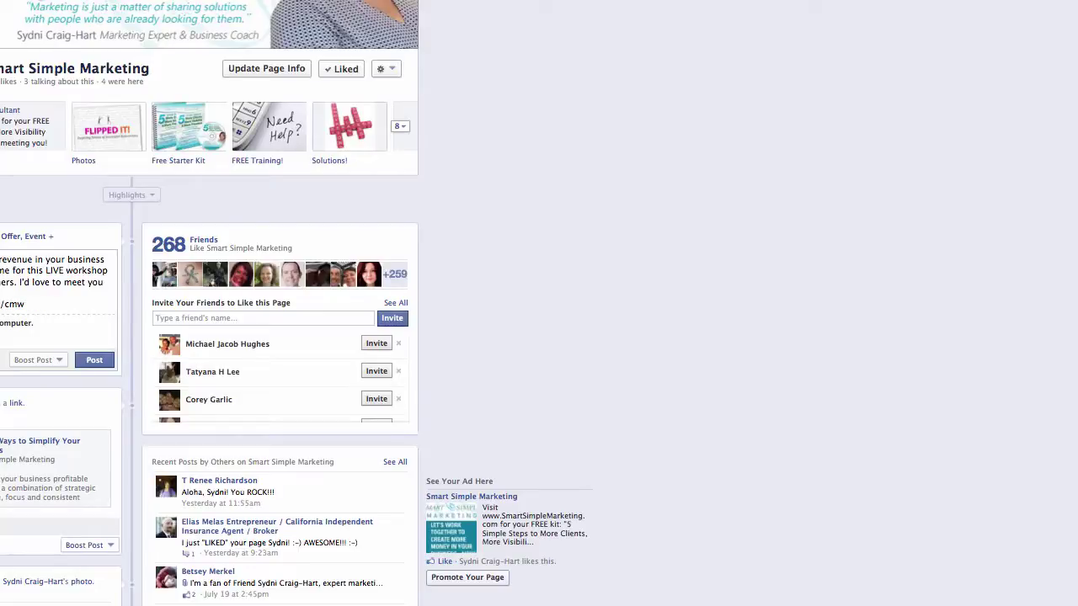
text(profit boosting ideas)
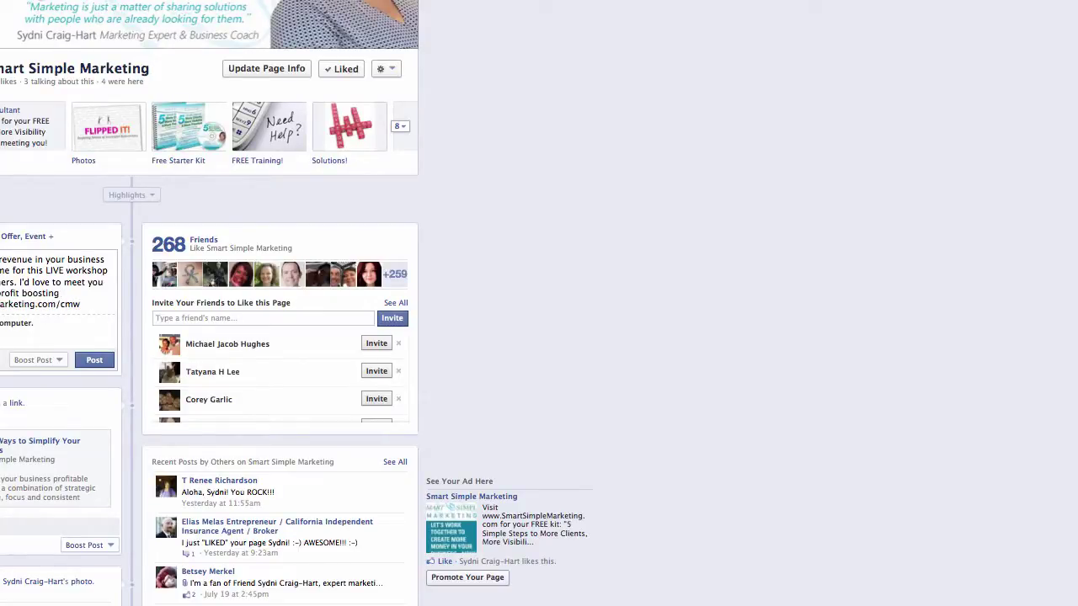
text( at)
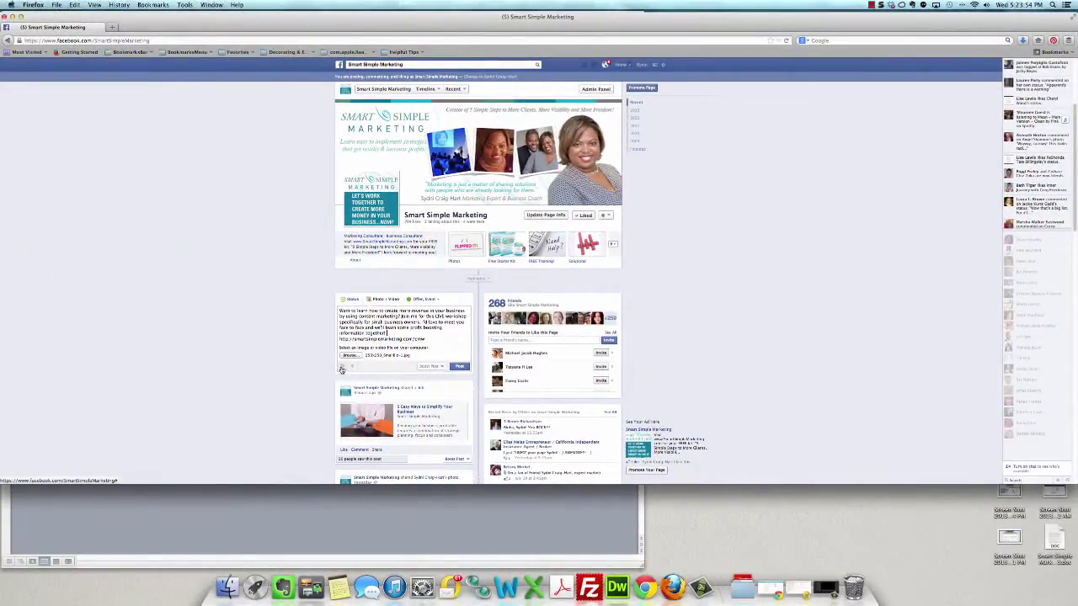
- Set the Facebook post's scheduled date to August 7, 2013
click(342, 370)
click(343, 371)
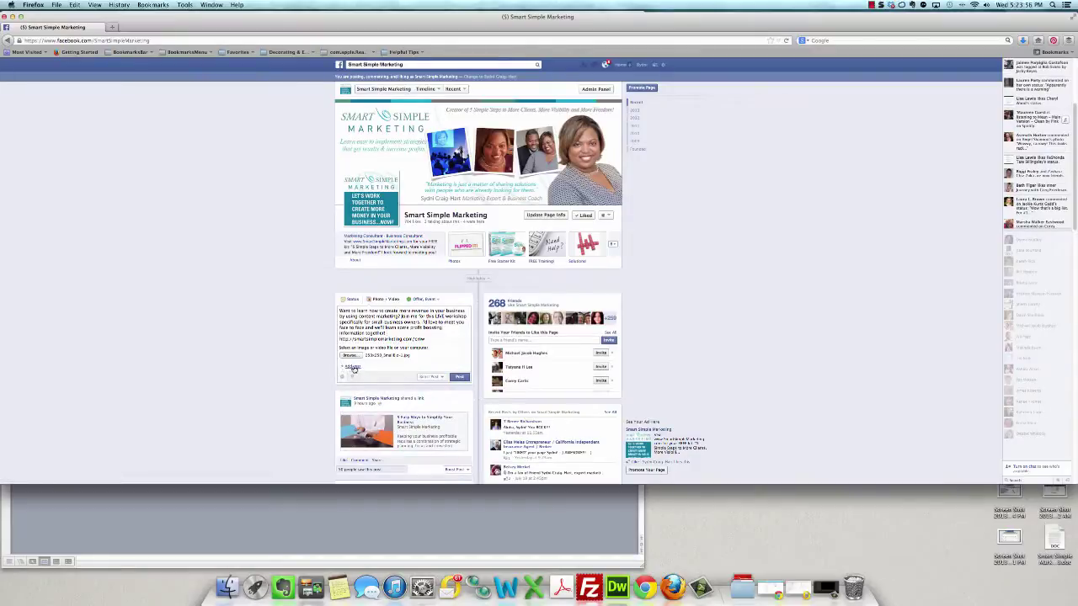
click(346, 367)
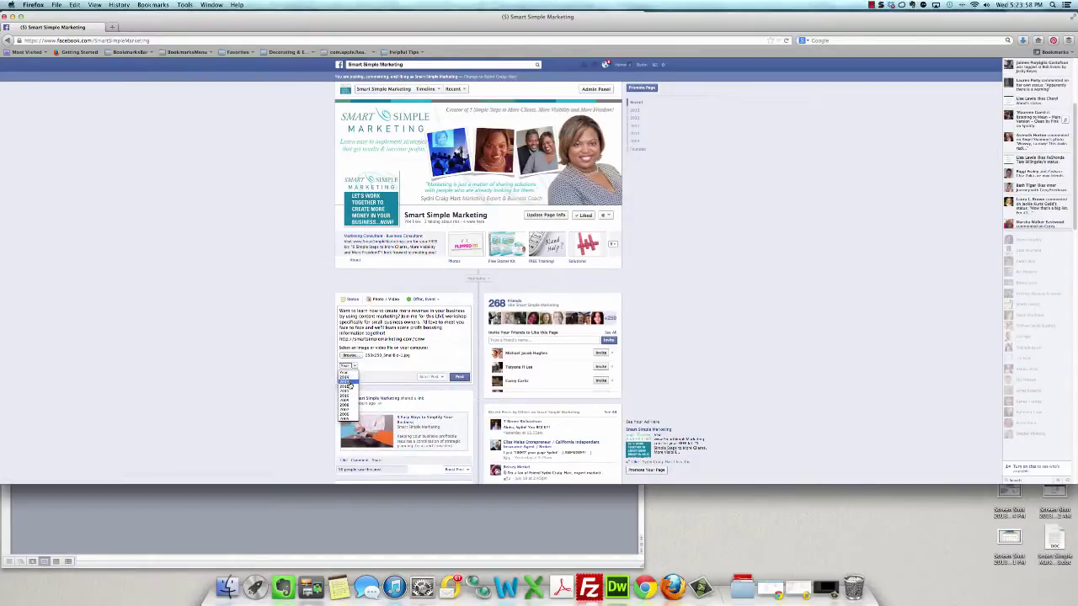
click(346, 377)
click(371, 366)
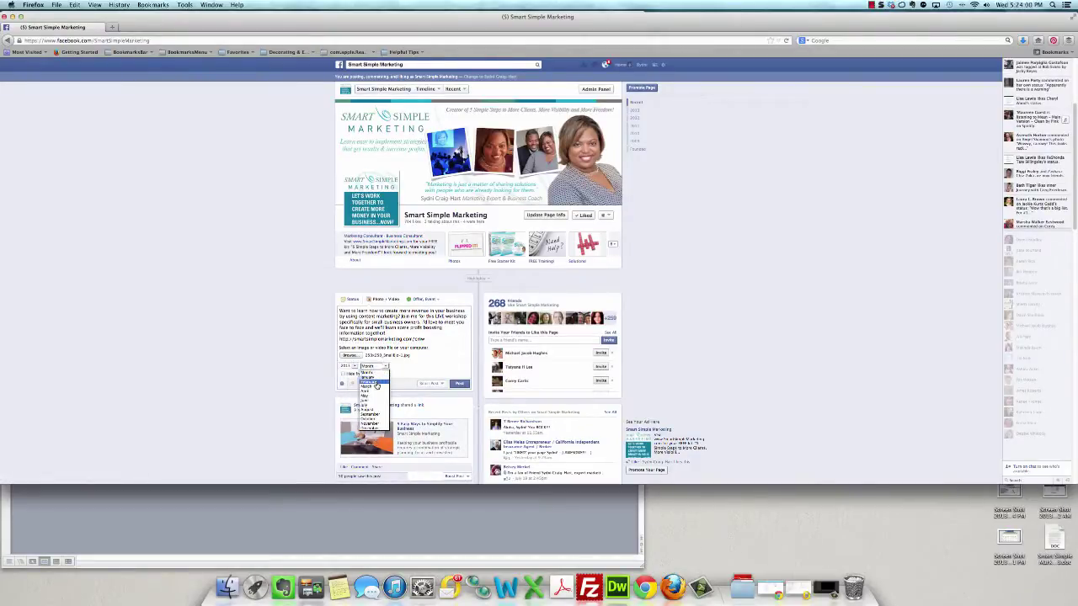
click(376, 409)
click(402, 368)
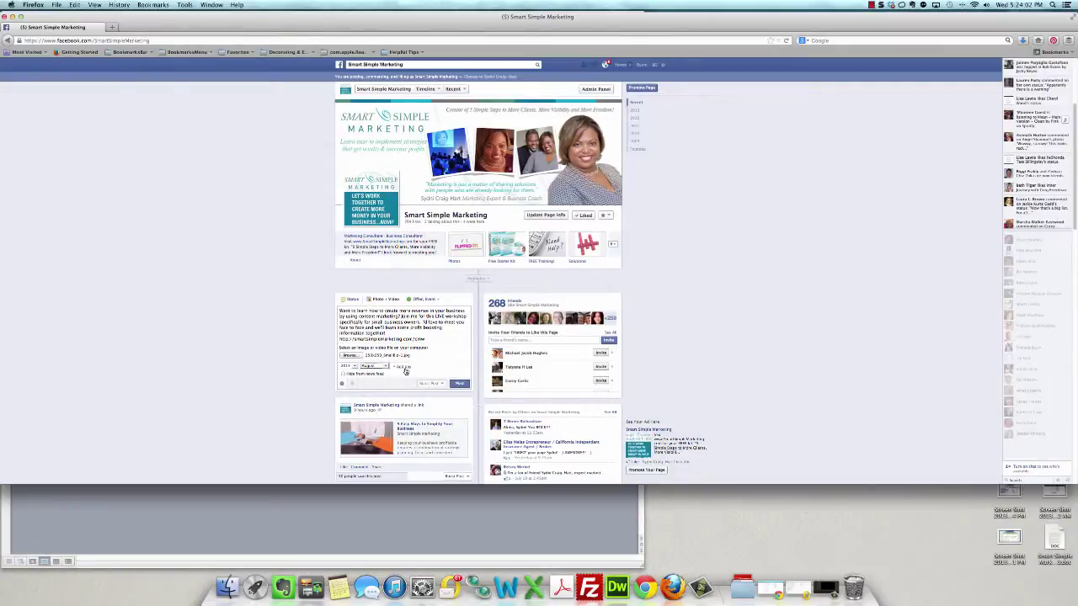
click(399, 367)
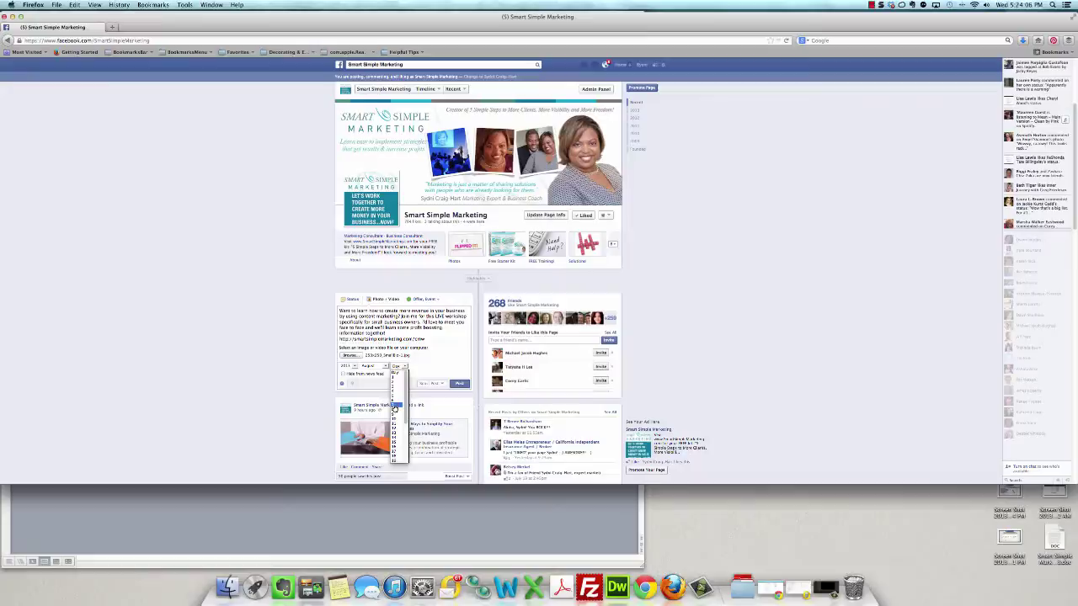
click(393, 407)
- Set the scheduled publish time to 5:30 PM
click(417, 367)
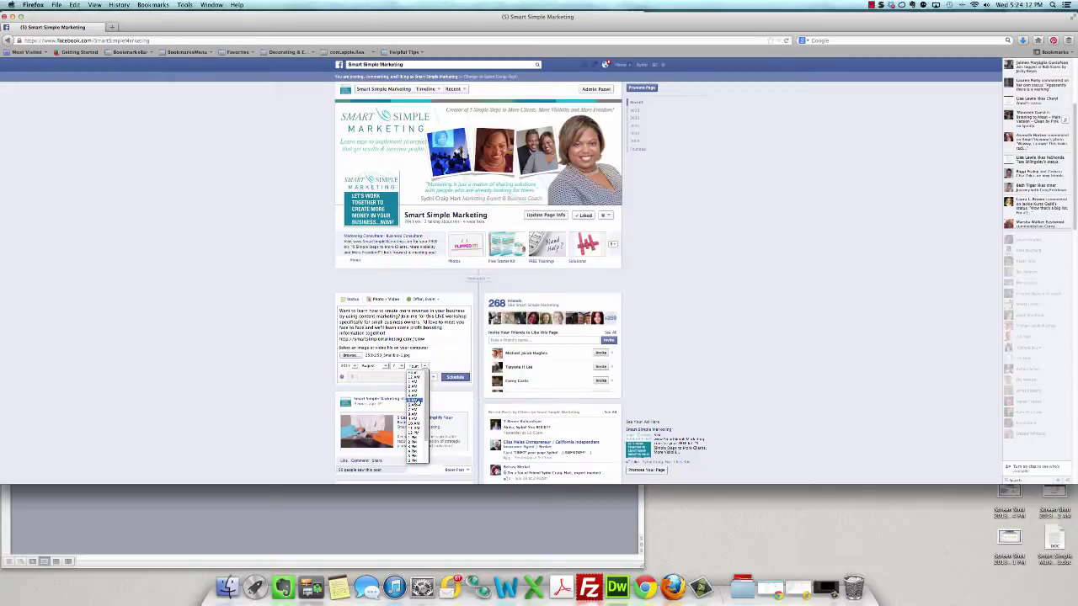
scroll(417, 421, down, 1)
click(414, 434)
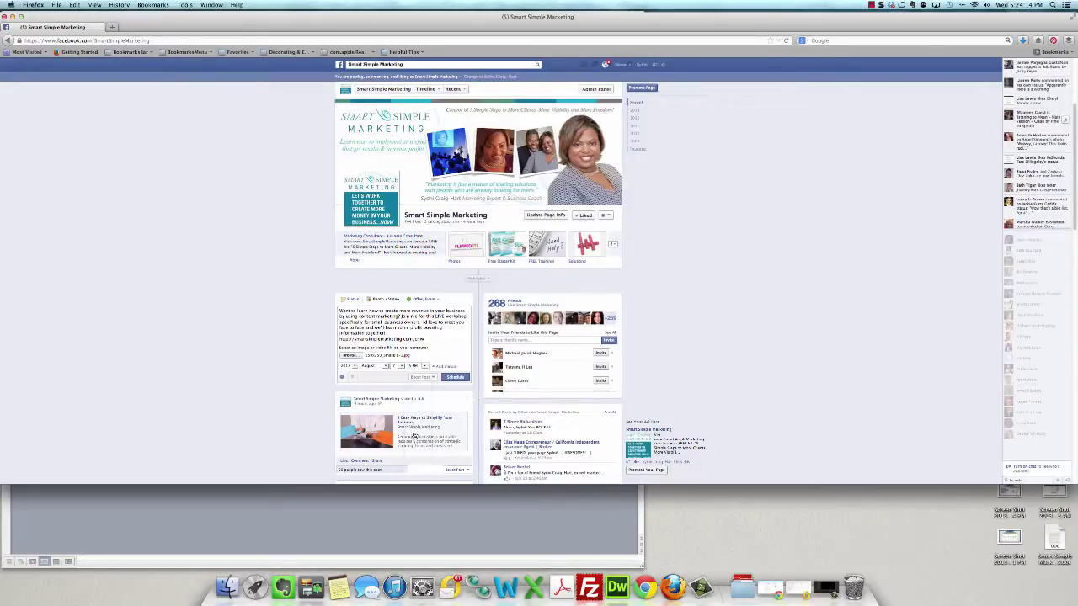
click(440, 372)
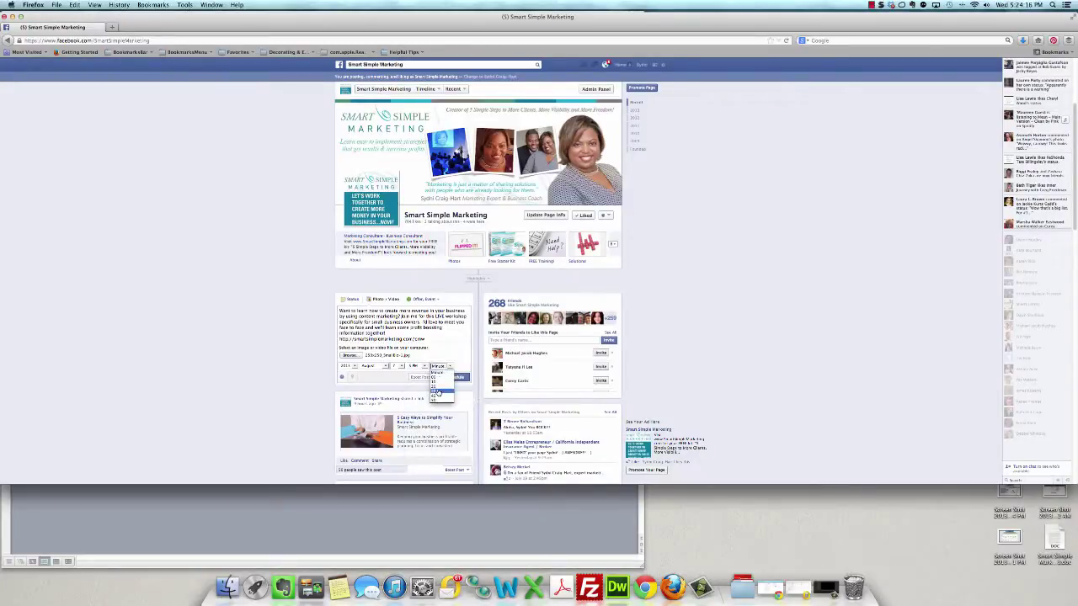
click(439, 388)
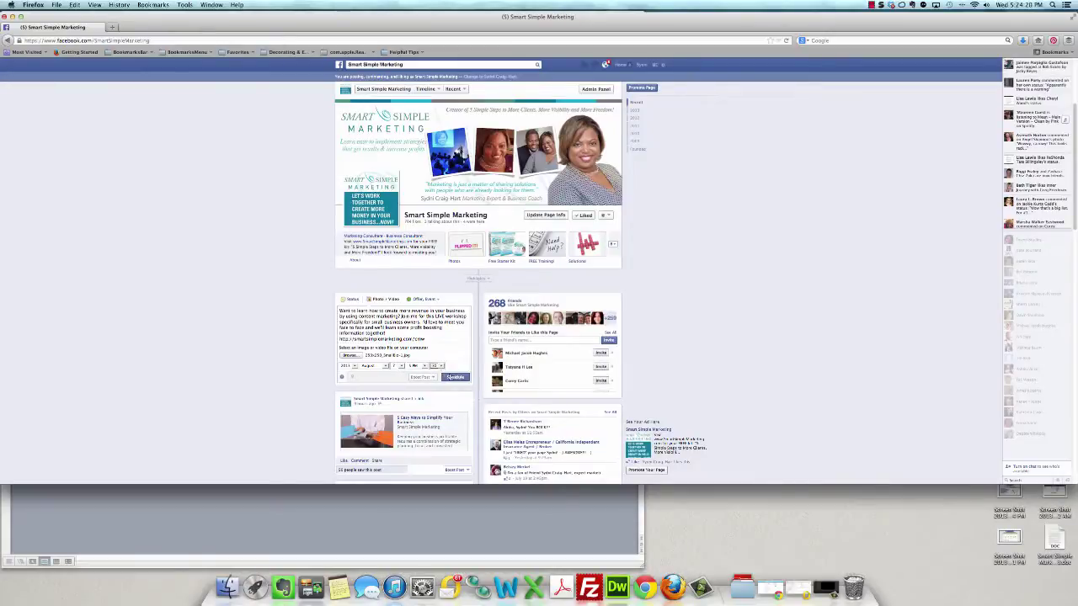
- Reschedule the Facebook post for 5:40 PM on August 7, 2013 and close the confirmation
click(454, 378)
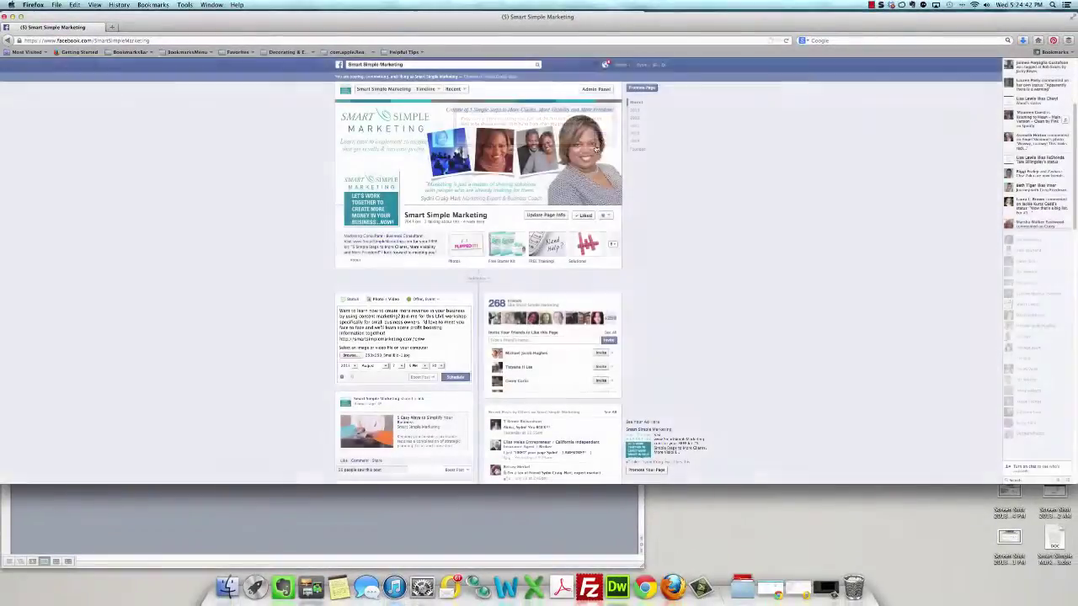
click(437, 366)
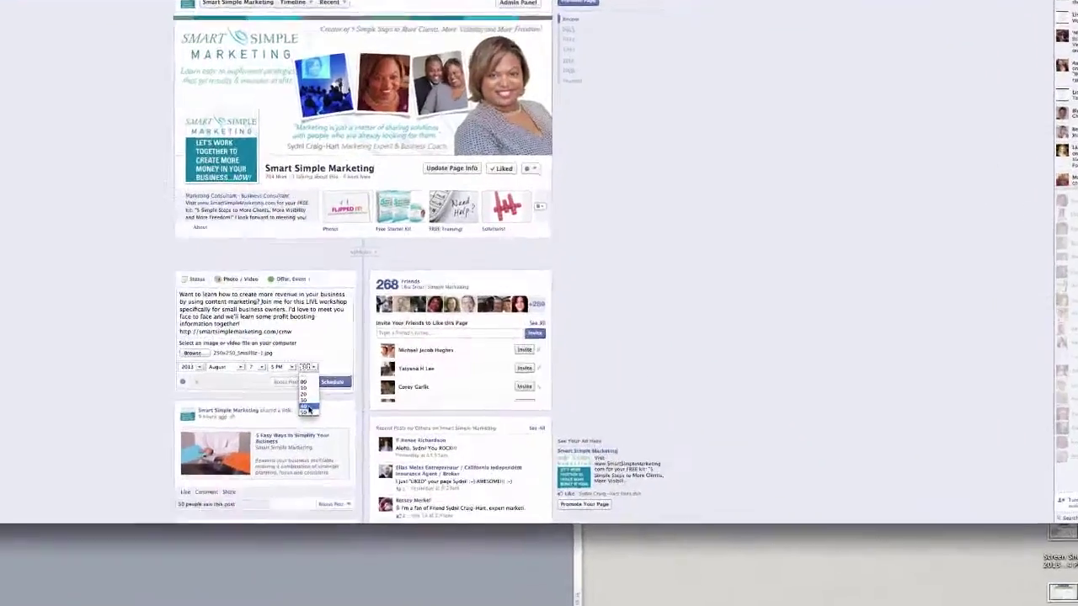
click(308, 410)
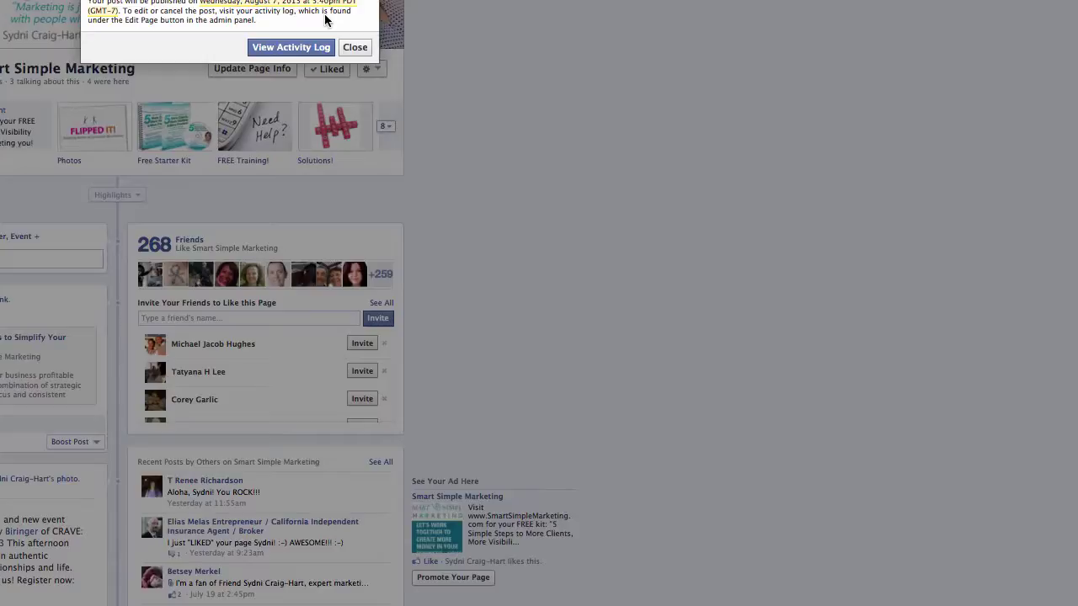
click(355, 48)
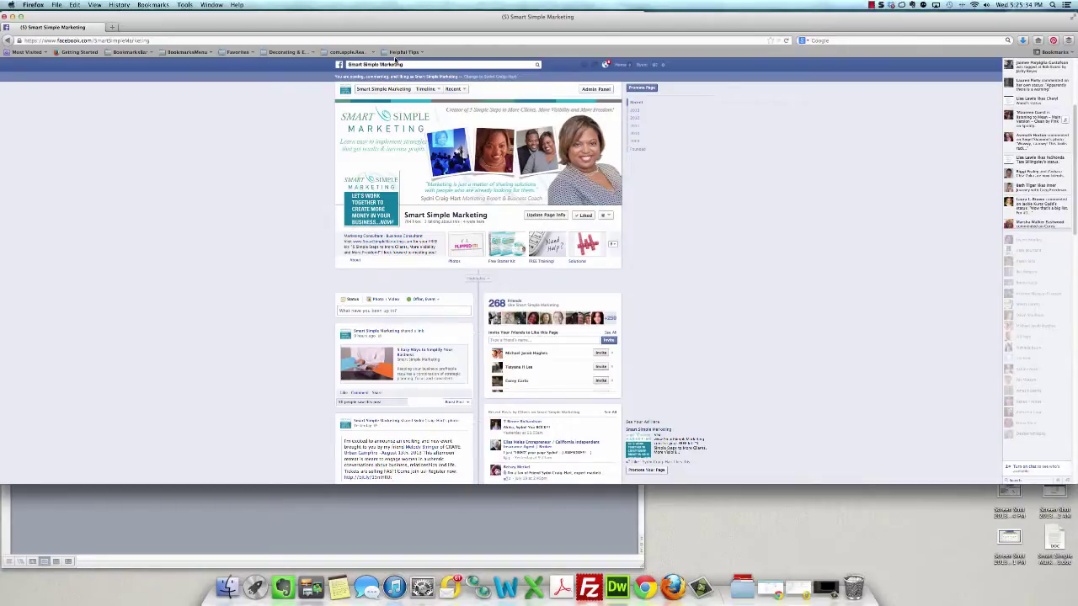
- Go to the HootSuite website from the address bar
click(394, 40)
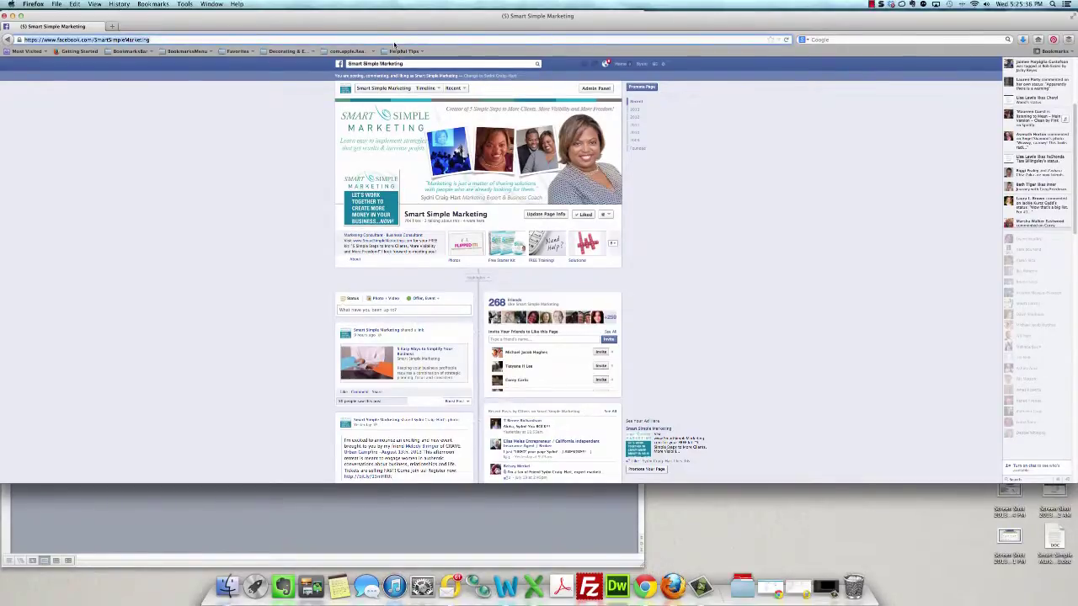
text(hootsuite.com/)
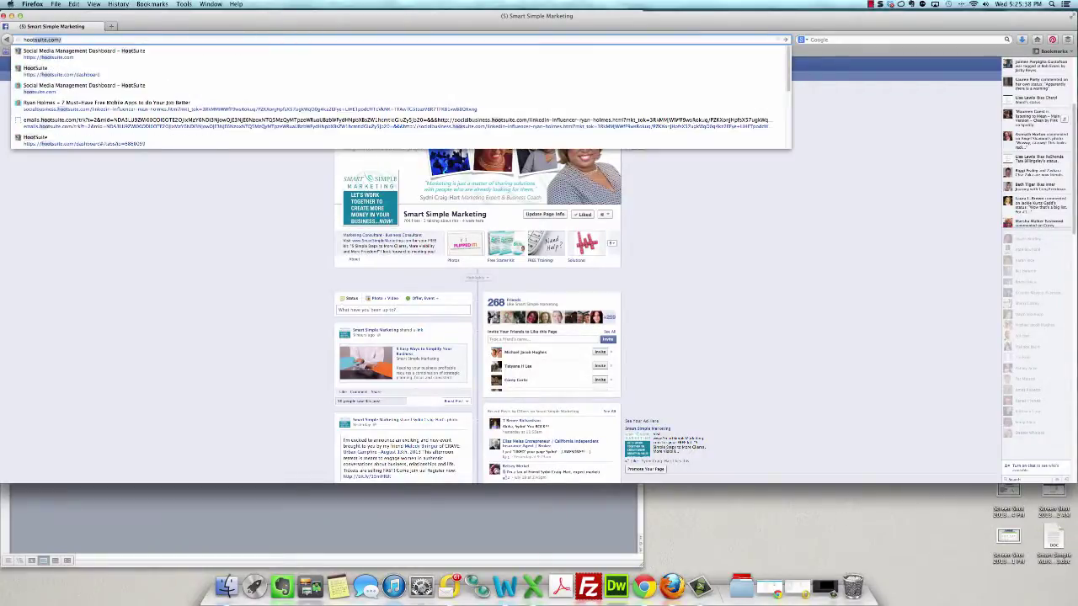
key(Return)
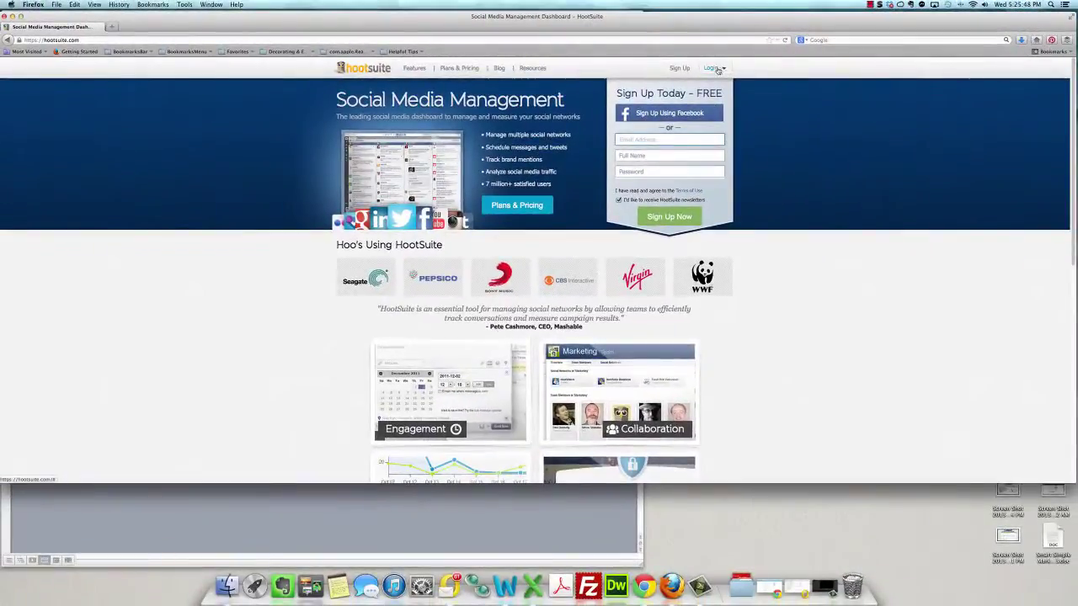
- Log in to HootSuite with the e-mail, password and security check text
click(725, 67)
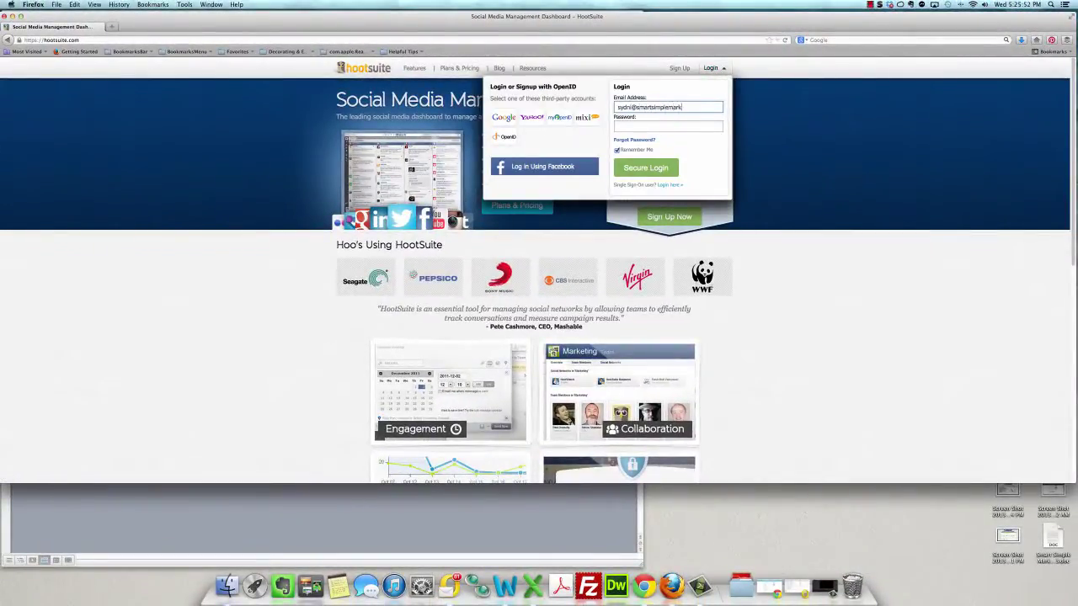
text(com)
key(Tab)
text(****)
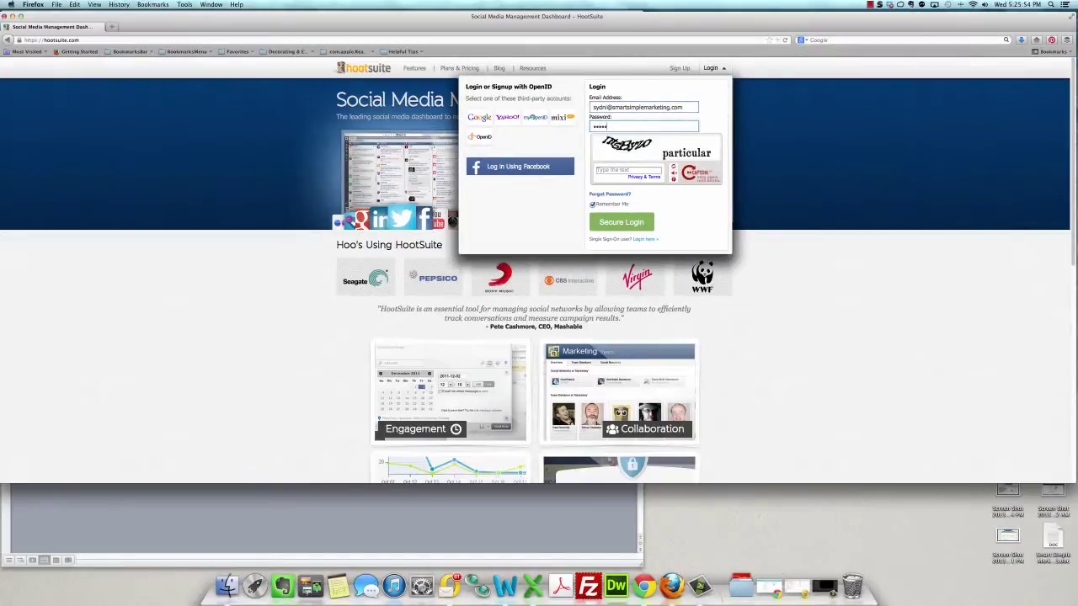
text(*****)
key(Tab)
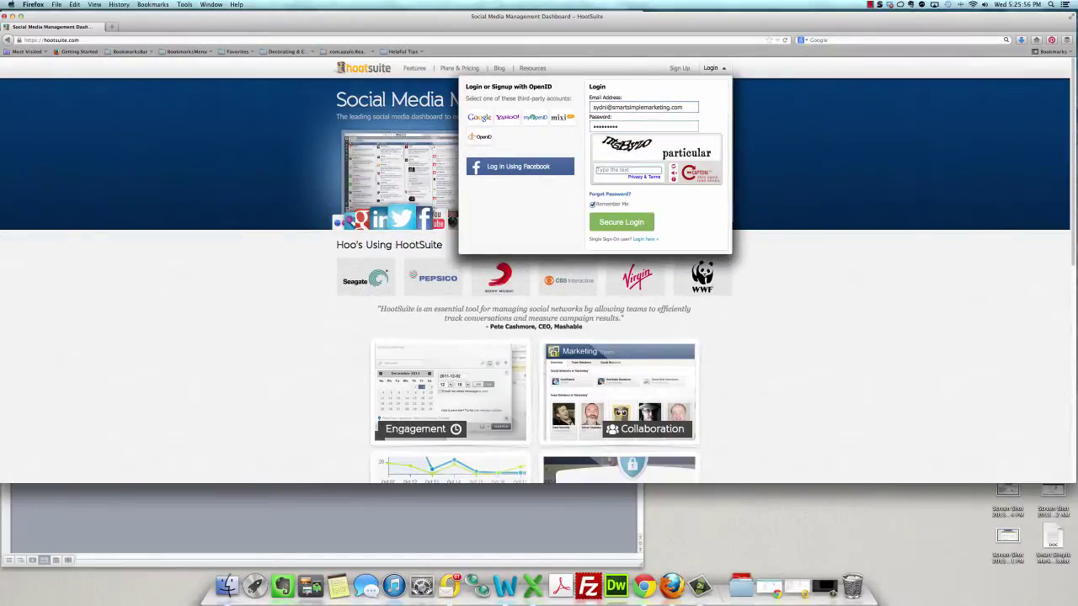
text(ng)
click(623, 221)
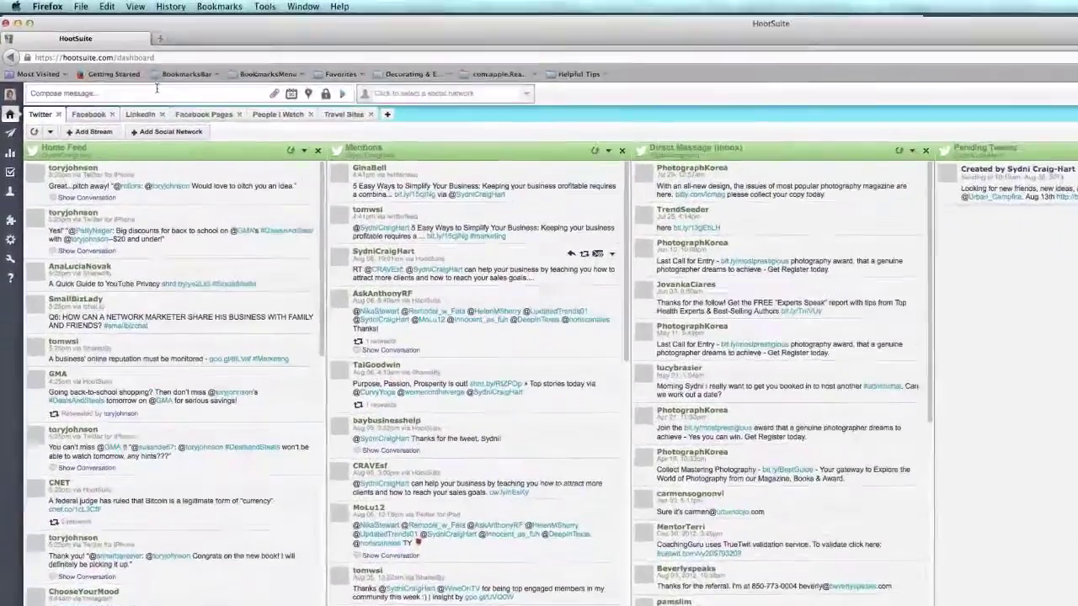
- Open HootSuite's message composer and its social network selector
click(118, 66)
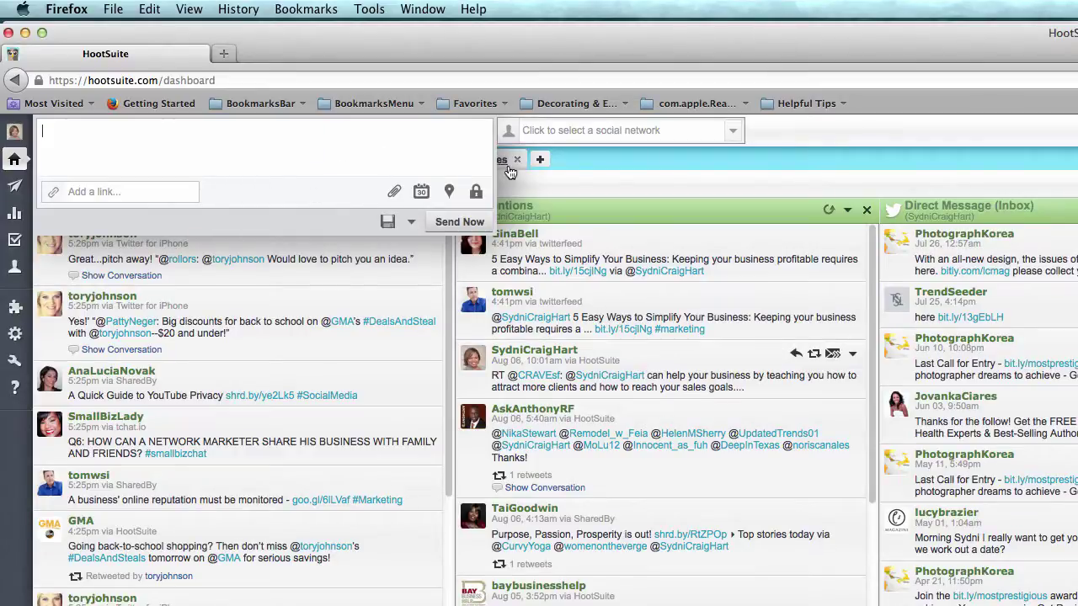
click(534, 131)
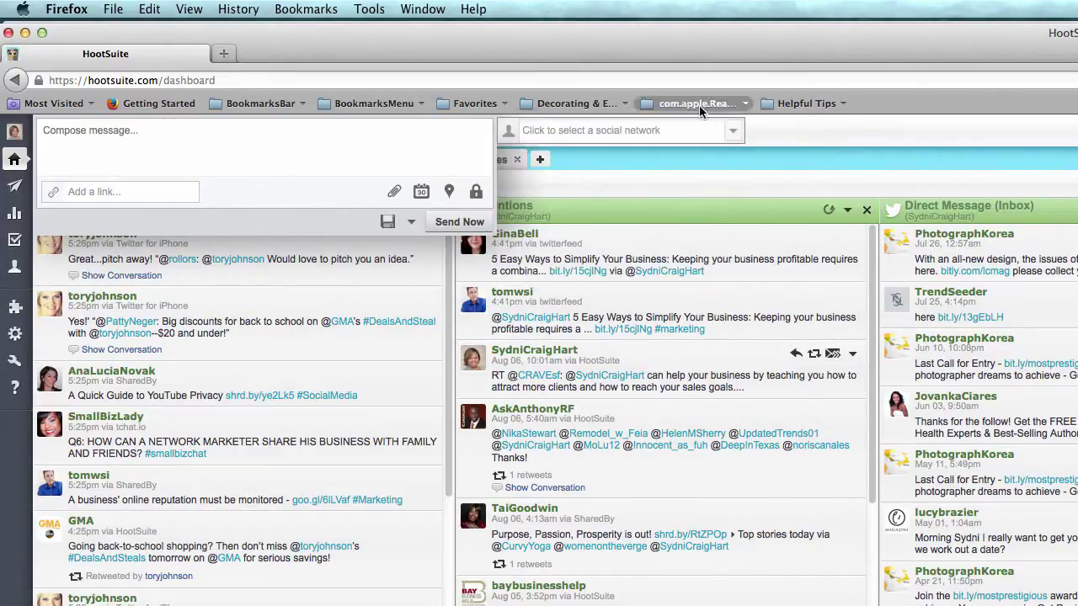
- Copy the event announcement from the Smart Simple Marketing Facebook page, then return to HootSuite's composer
click(225, 54)
text(facebook.com/)
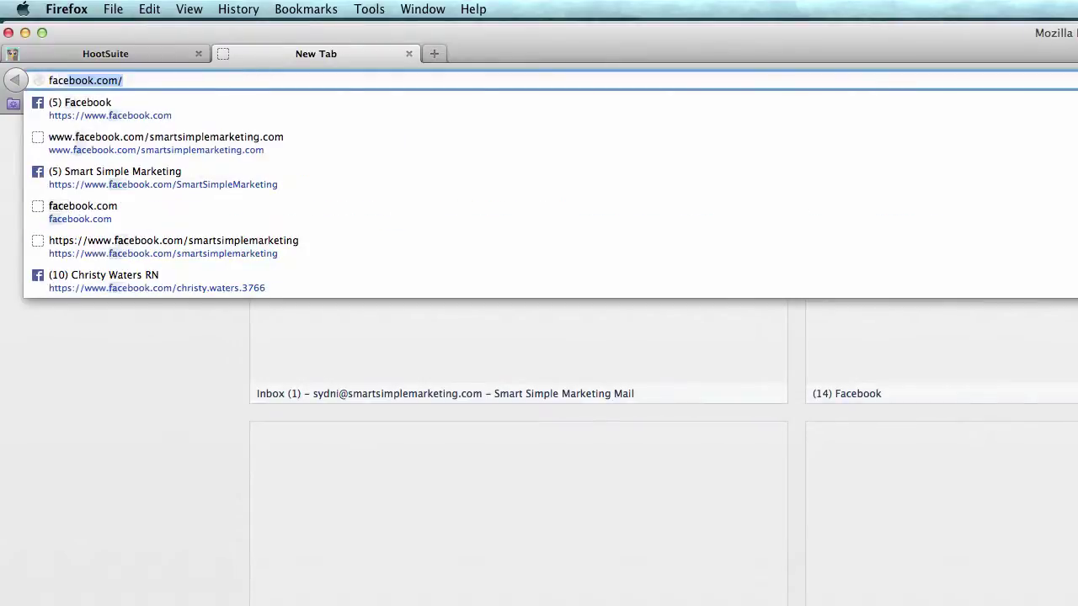
key(Down)
key(Down)
key(Down)
key(Return)
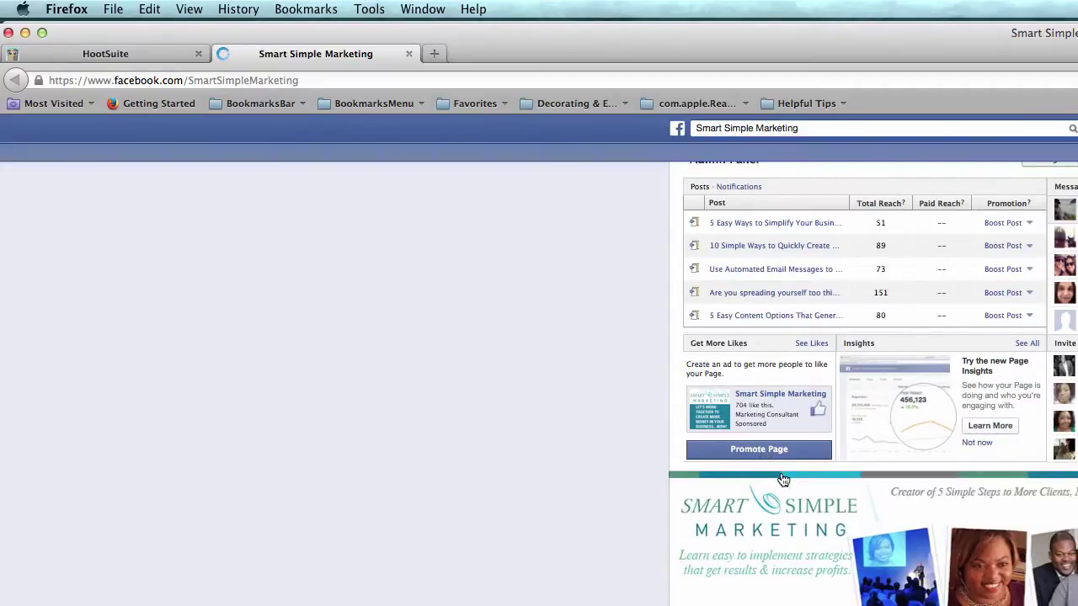
scroll(825, 539, down, 10)
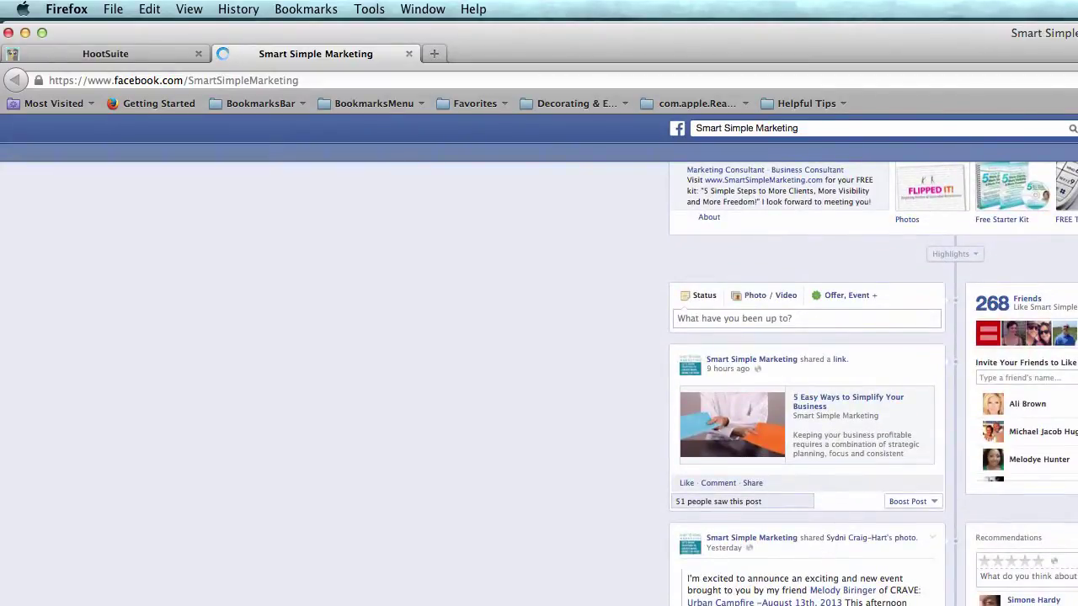
drag(917, 603, 678, 581)
key(super+c)
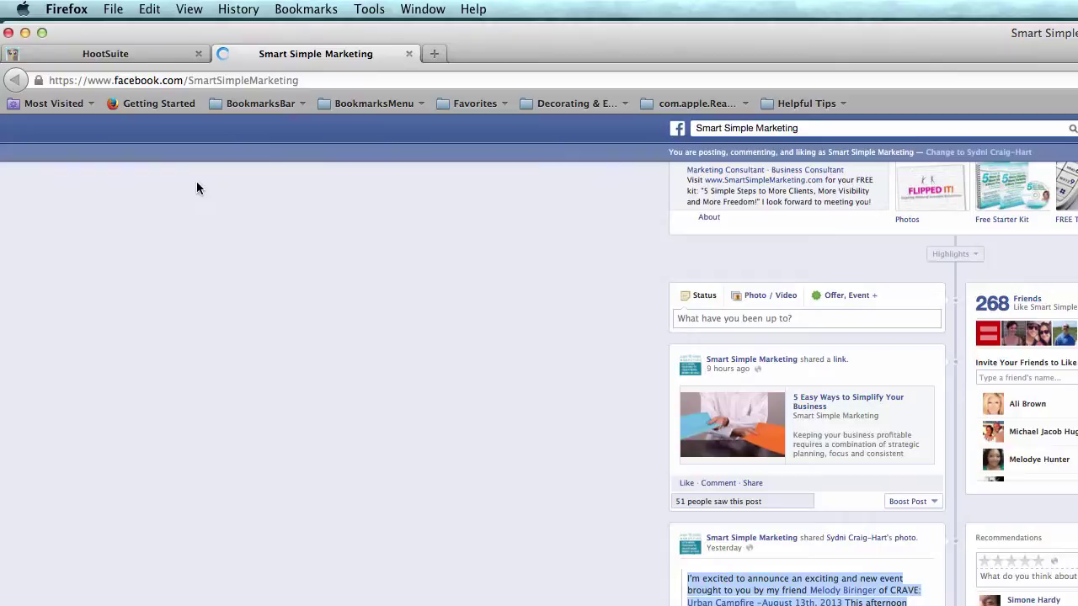
click(138, 57)
click(136, 139)
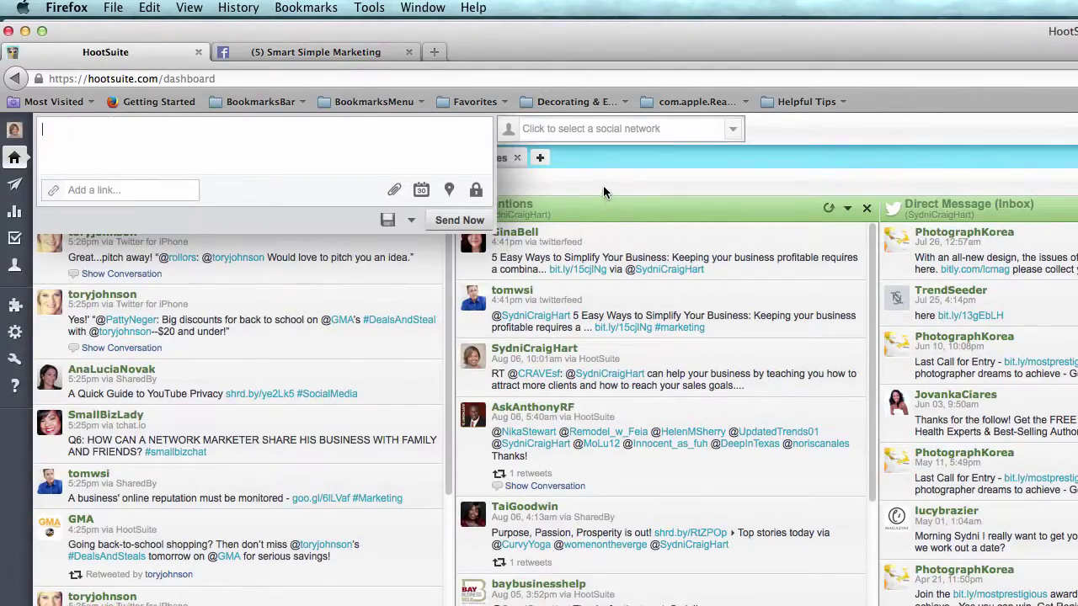
click(554, 176)
mouse_move(34, 67)
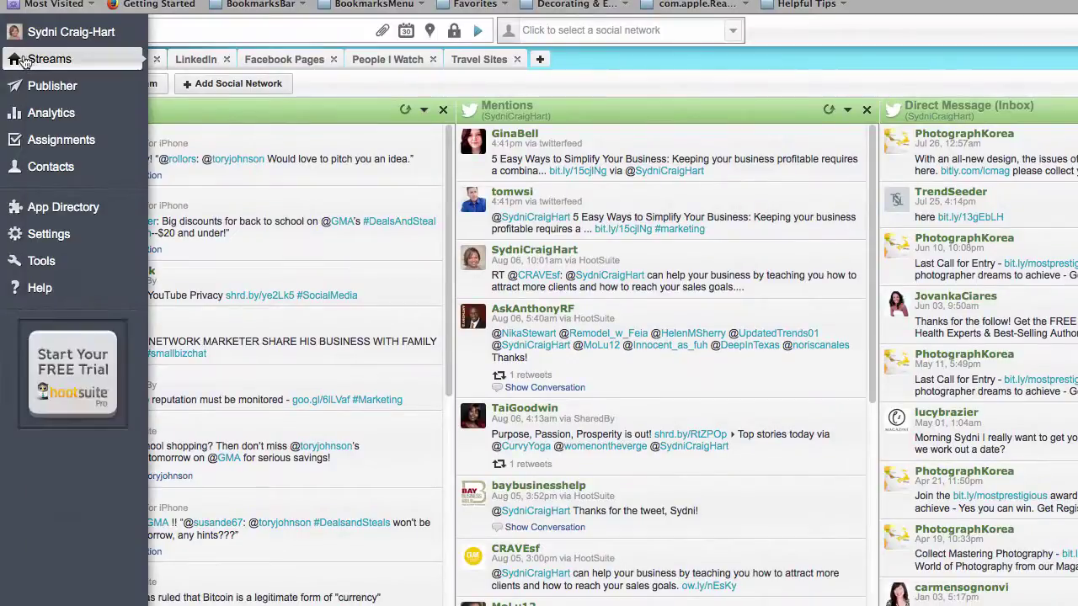
click(33, 34)
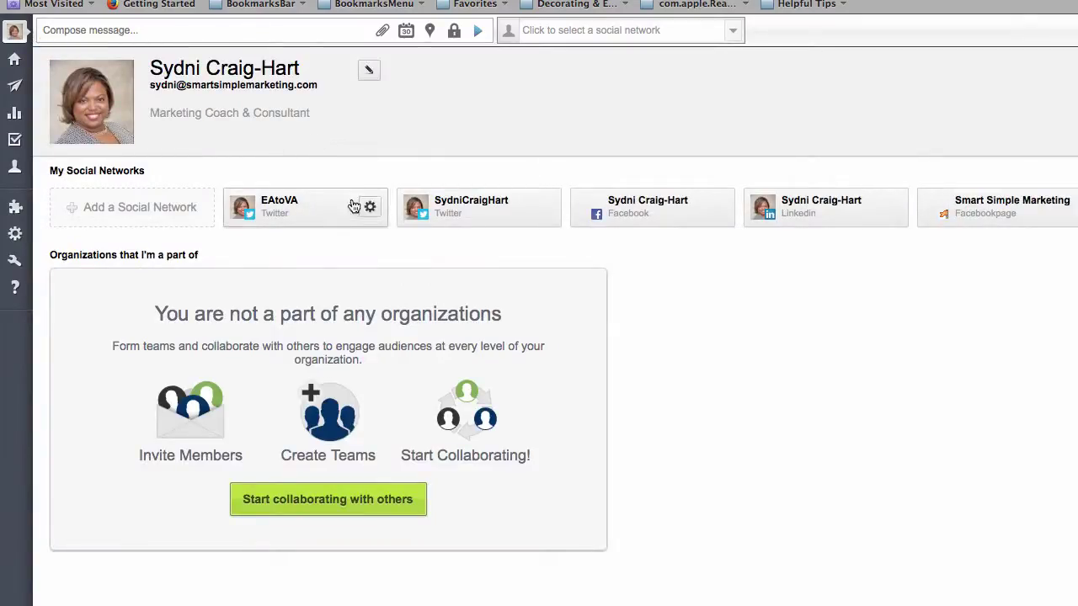
mouse_move(679, 212)
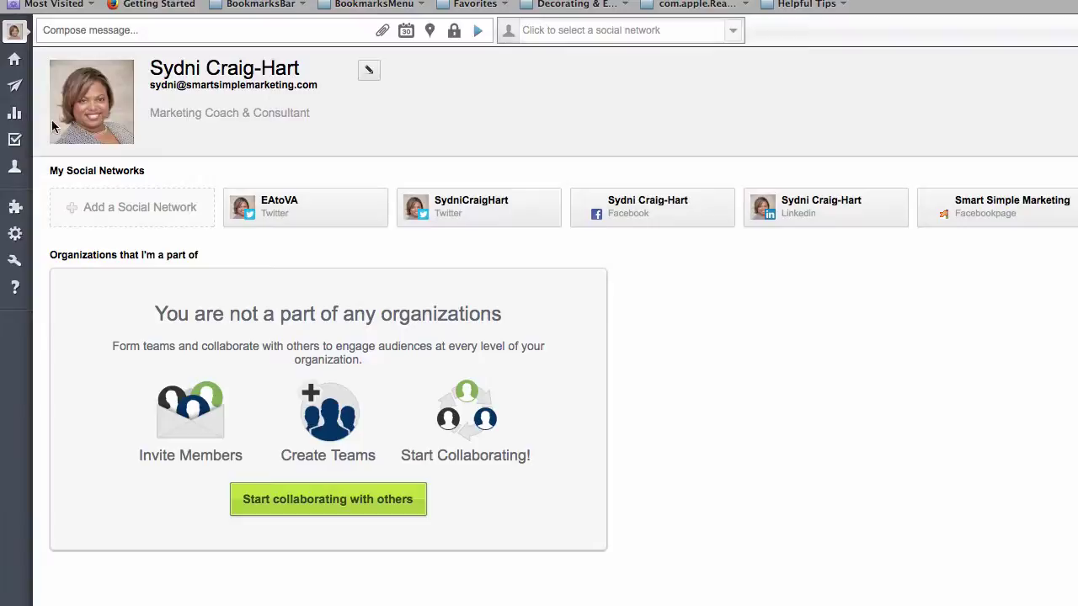
click(25, 59)
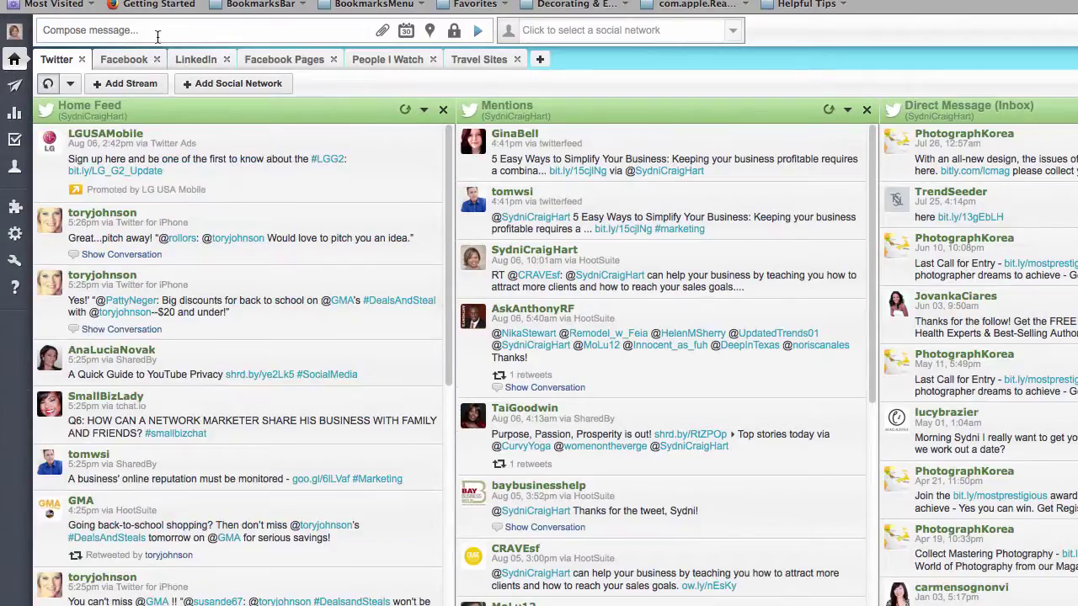
click(148, 30)
right_click(148, 30)
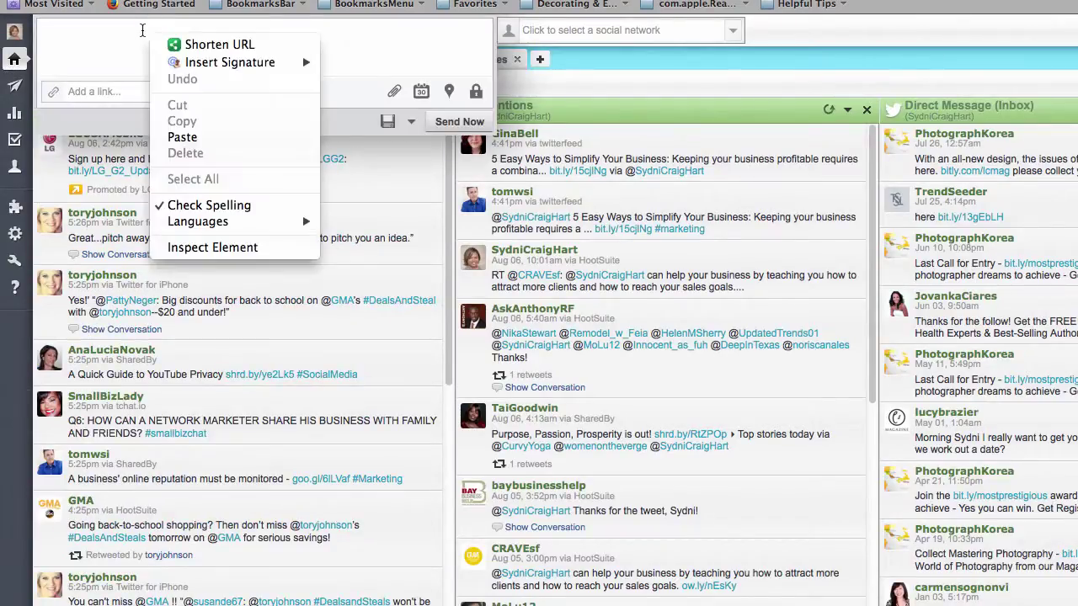
click(193, 137)
scroll(195, 64, up, 1)
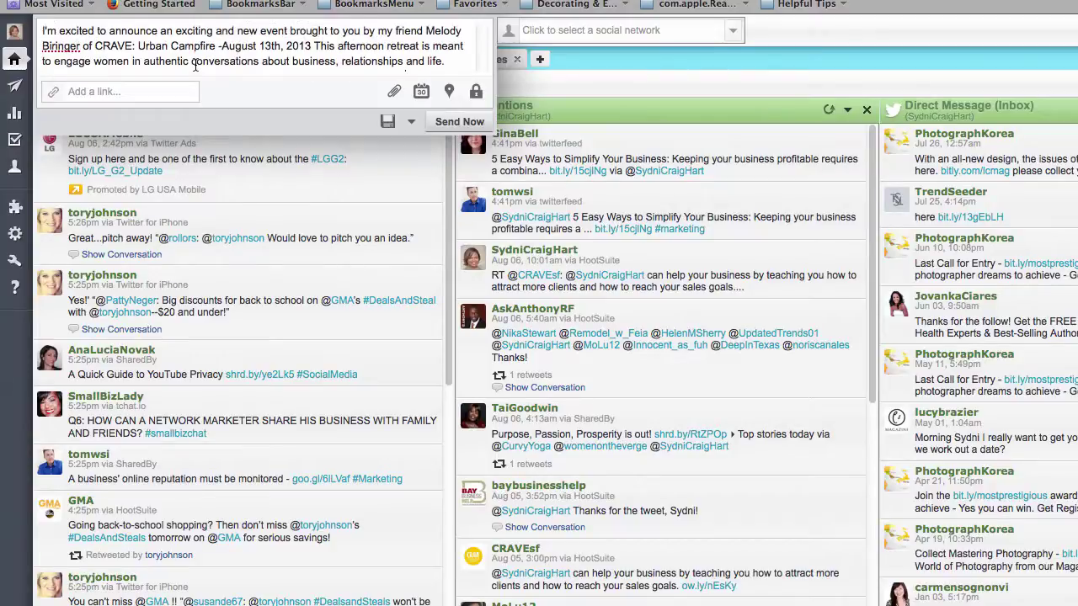
scroll(179, 53, down, 1)
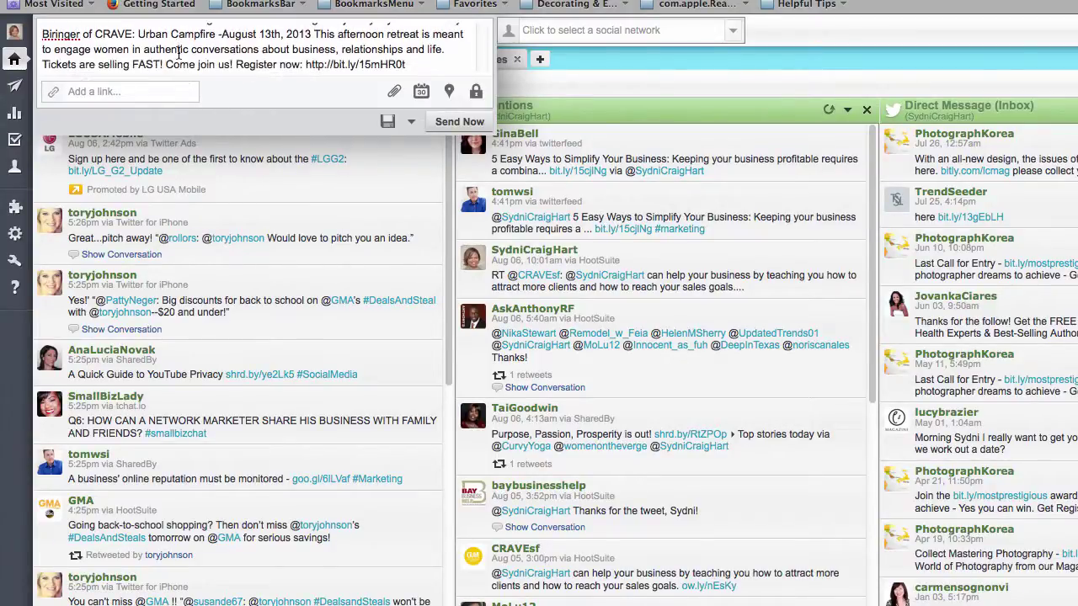
- Schedule the message for 5:40 PM on 2013-08-08 and open the account list
click(421, 93)
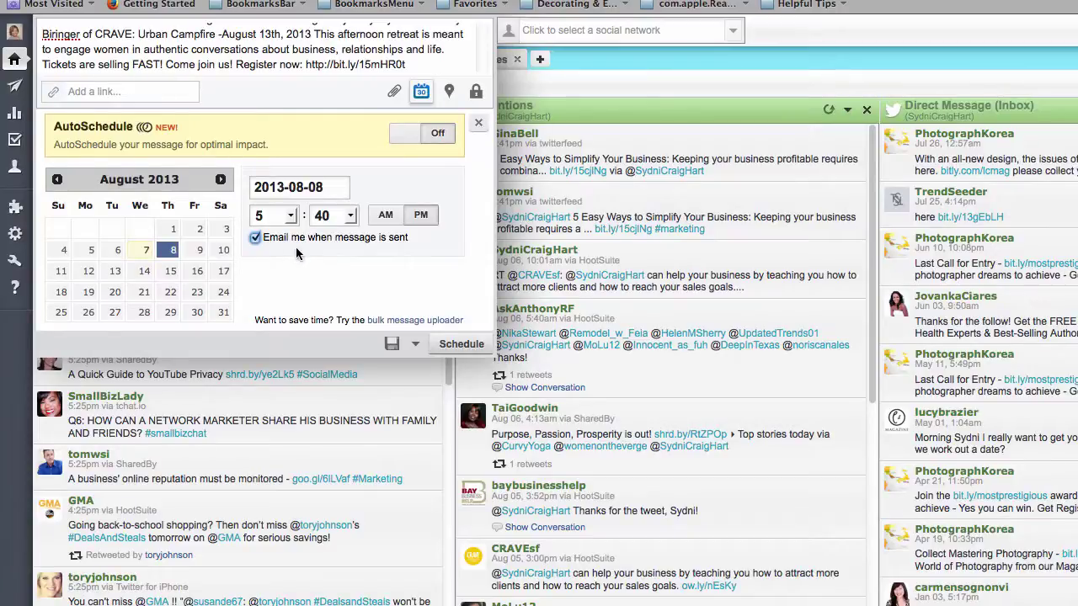
click(632, 25)
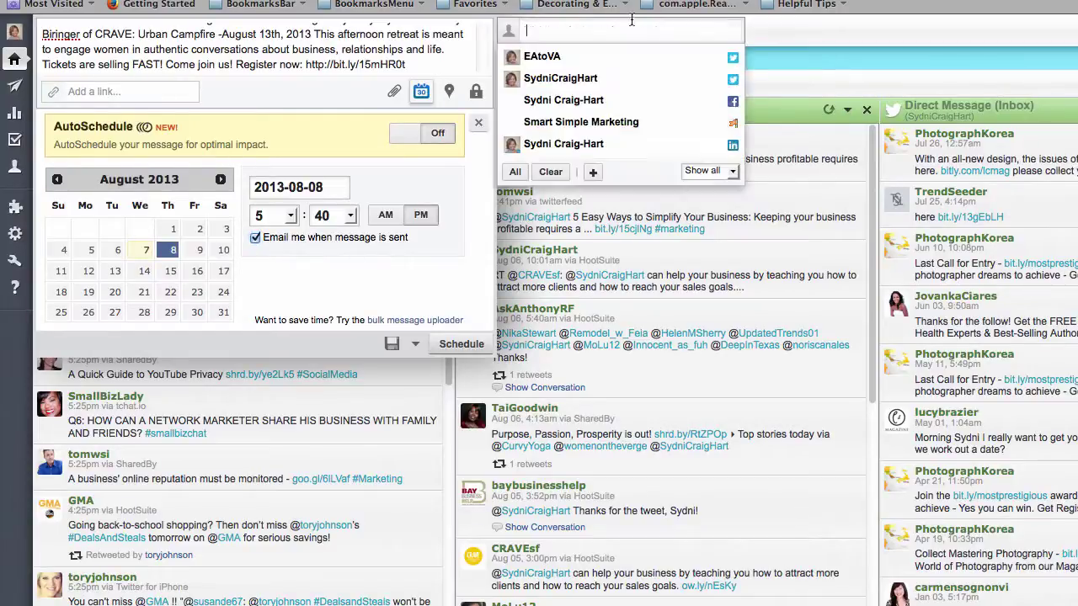
- Make a Twitter account the message's recipient instead of the Facebook profile
click(600, 101)
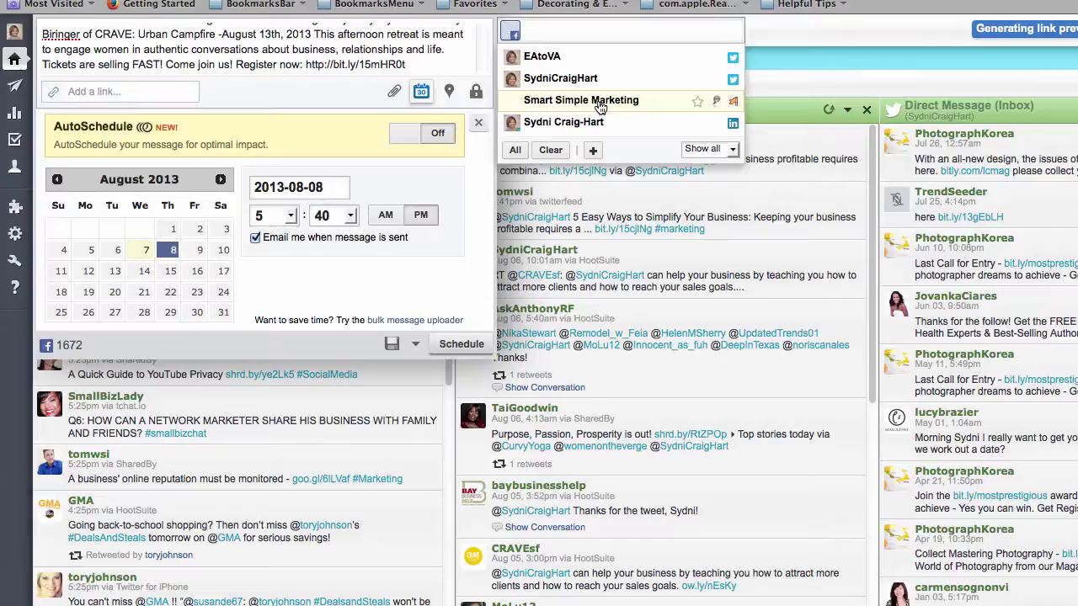
click(594, 79)
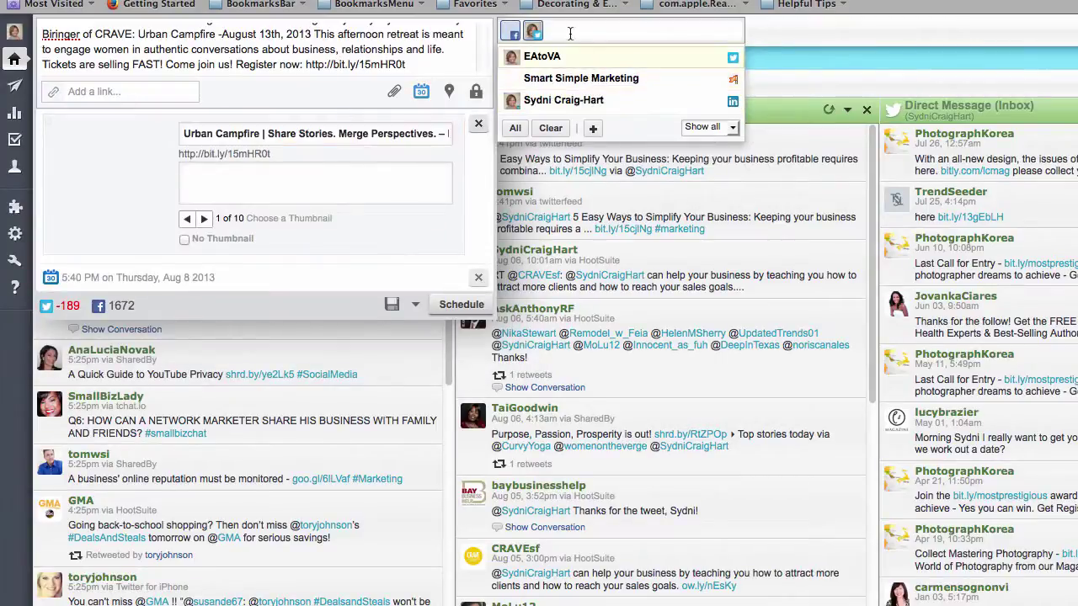
click(513, 37)
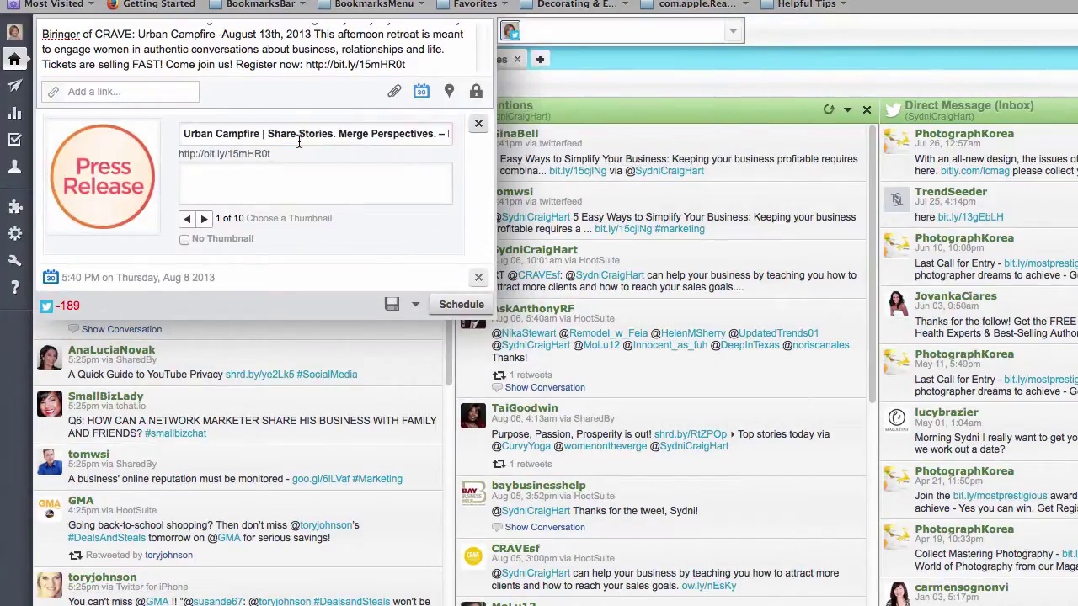
- Use thumbnail 2 of 10, the pink Register image, as the Urban Campfire link preview
click(204, 219)
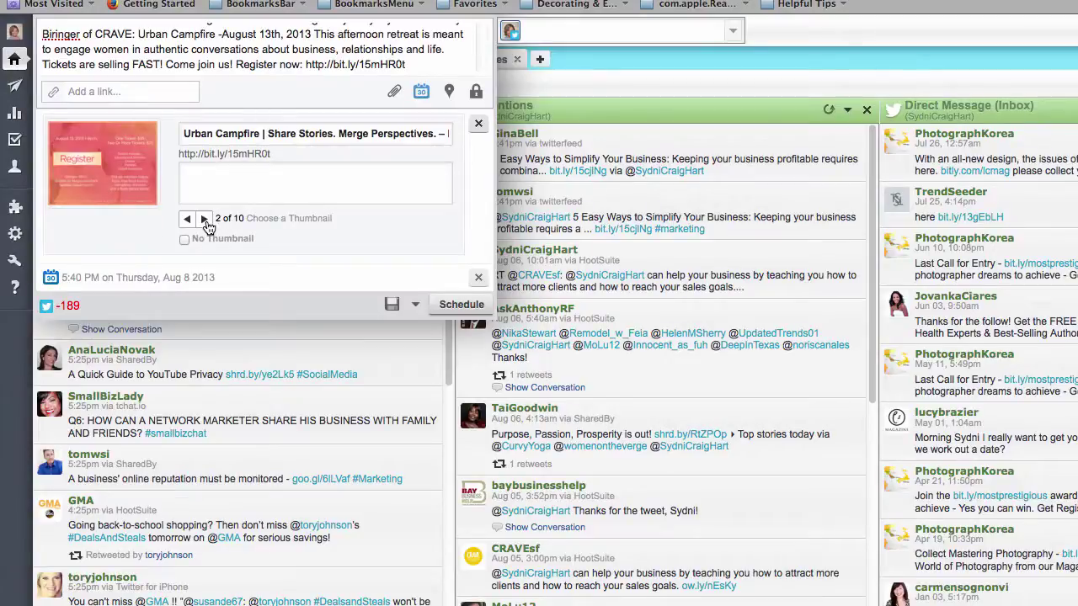
click(203, 219)
click(203, 219)
click(204, 219)
click(204, 218)
click(204, 219)
click(203, 219)
click(204, 219)
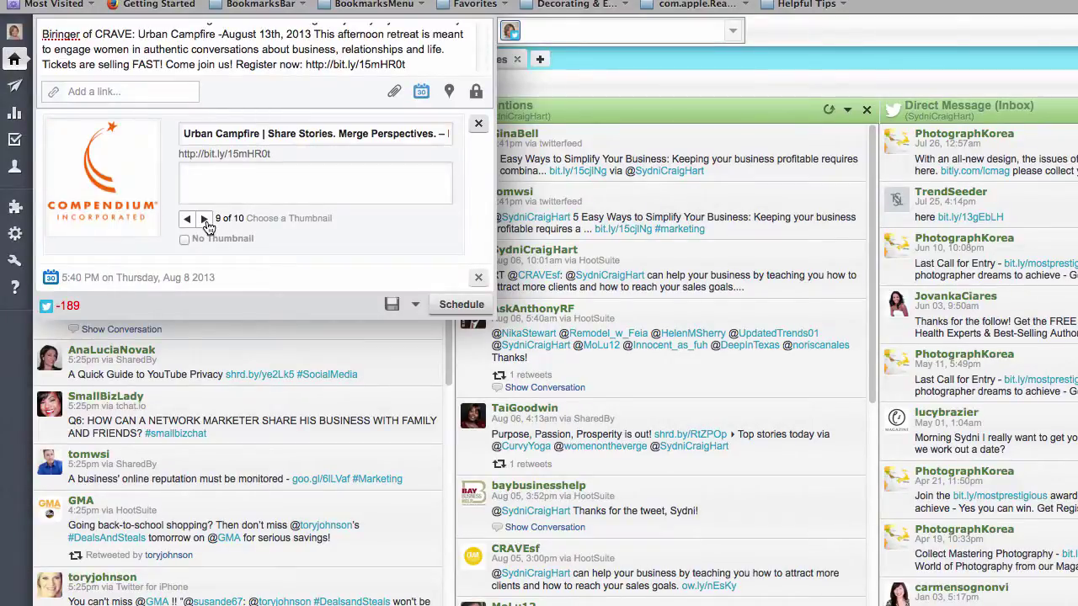
click(203, 219)
click(187, 219)
click(187, 219)
click(186, 219)
click(187, 219)
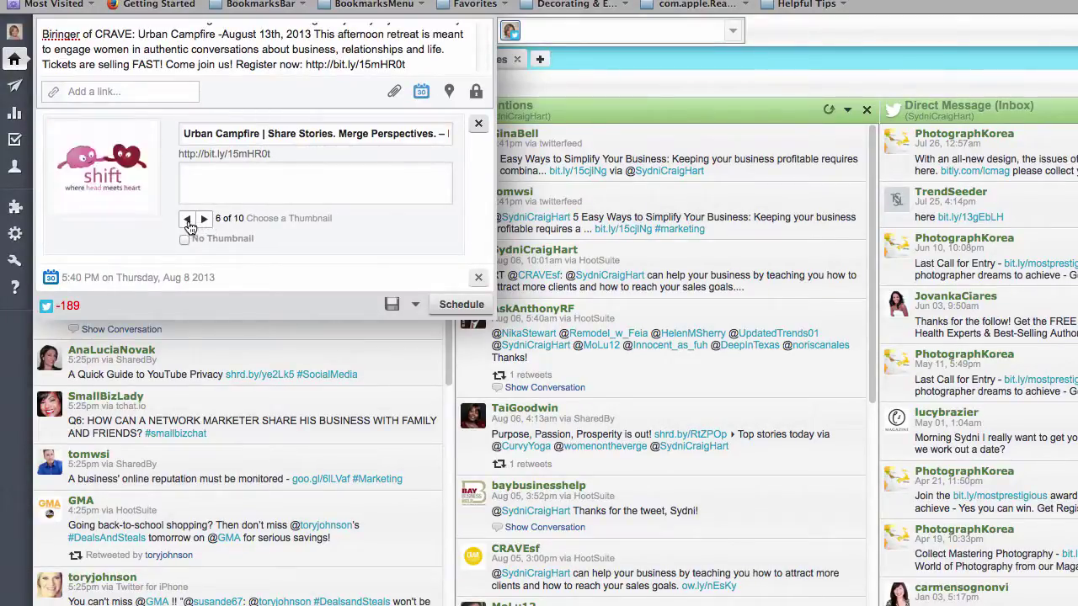
click(187, 218)
click(204, 219)
click(187, 219)
click(187, 219)
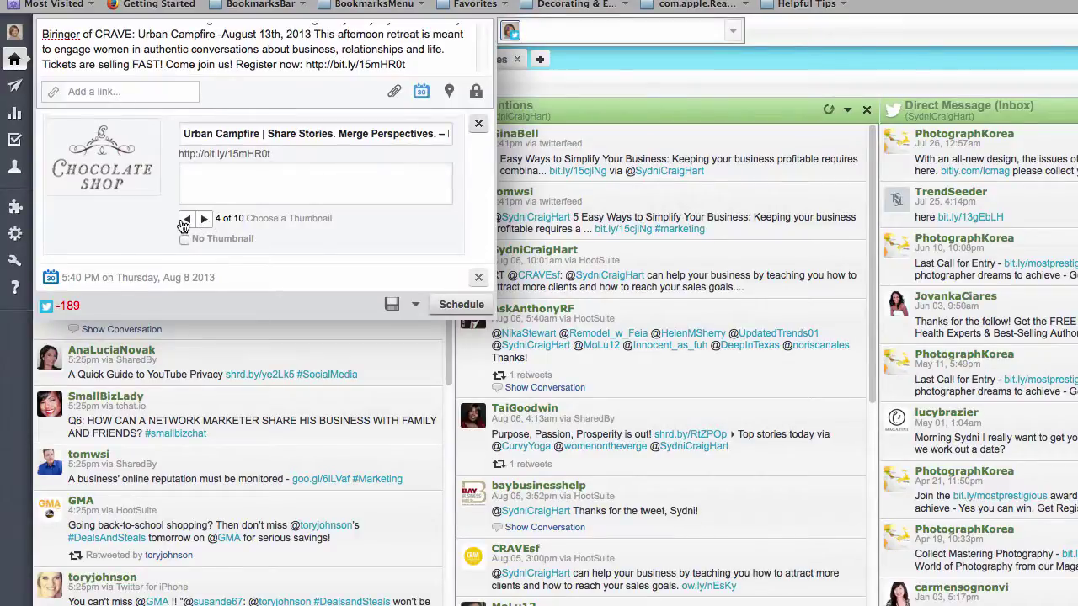
click(186, 219)
click(185, 221)
click(185, 221)
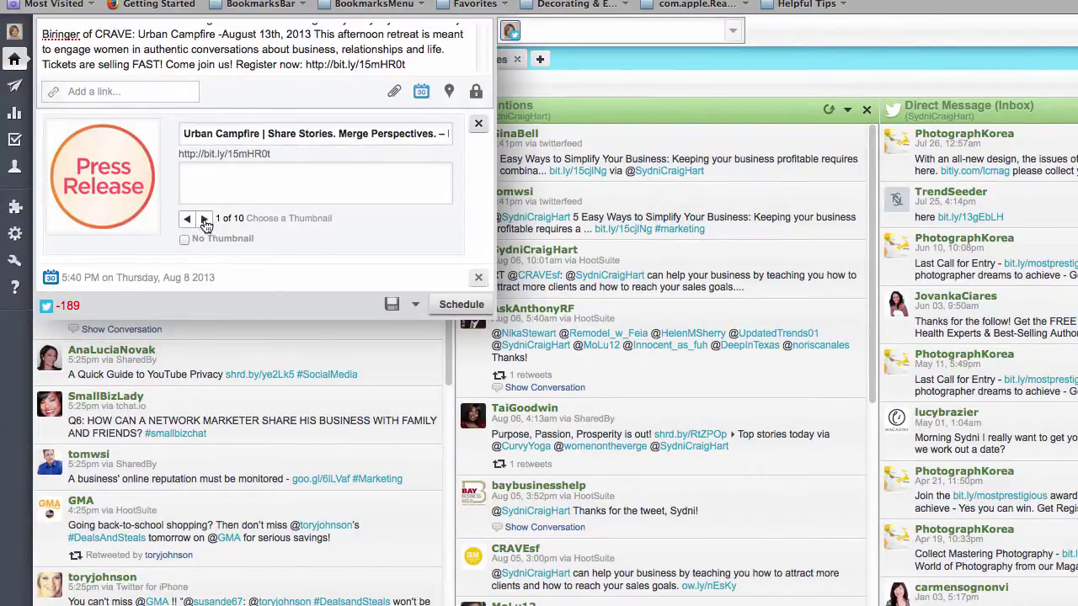
click(204, 220)
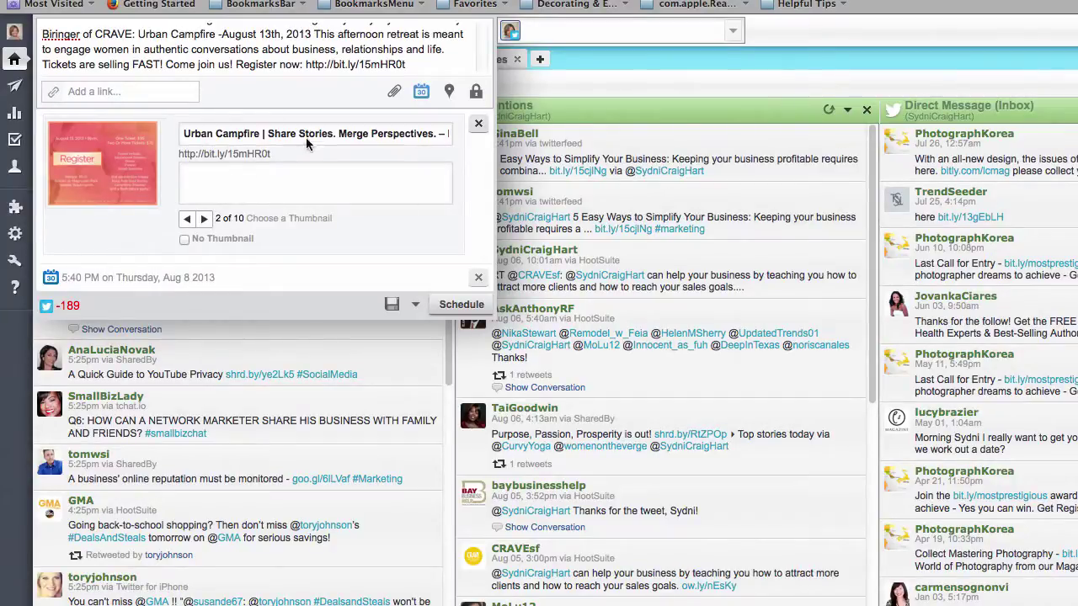
- Schedule the Urban Campfire tweet for its chosen time, then refresh the Twitter home feed stream
click(461, 304)
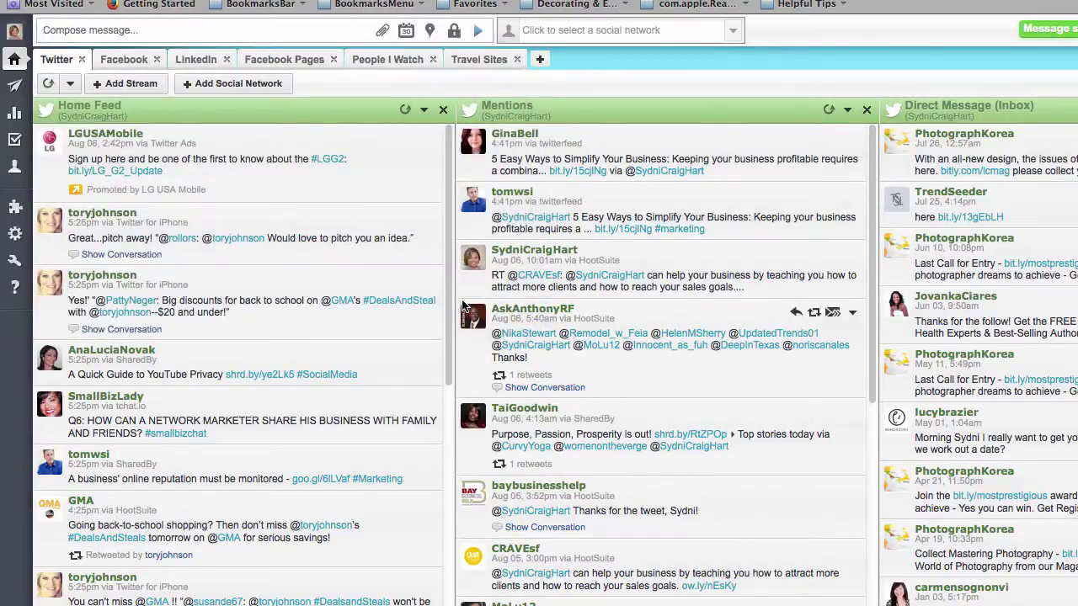
click(48, 84)
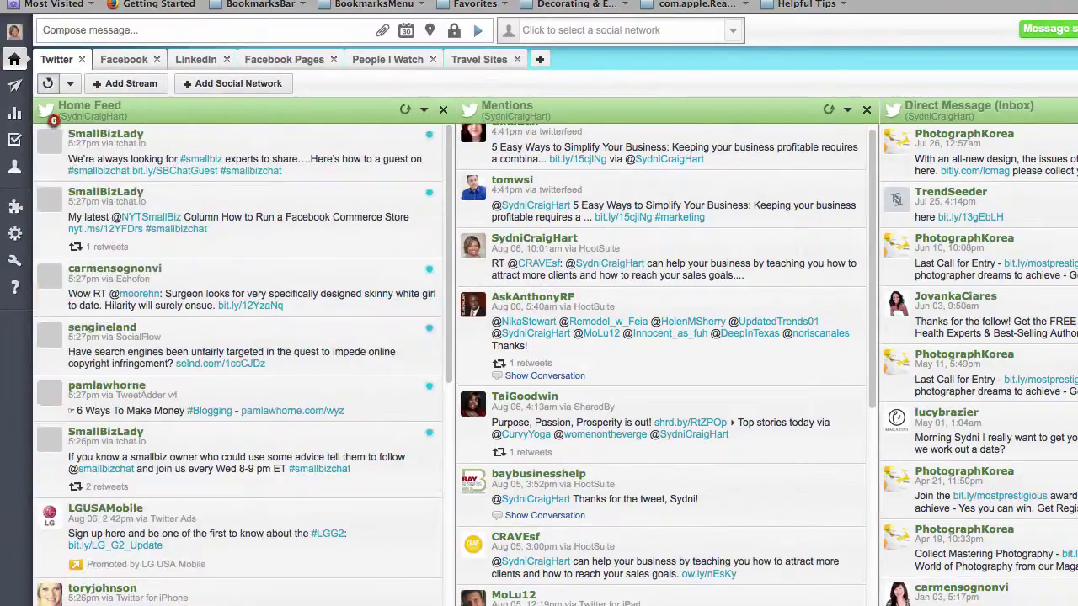